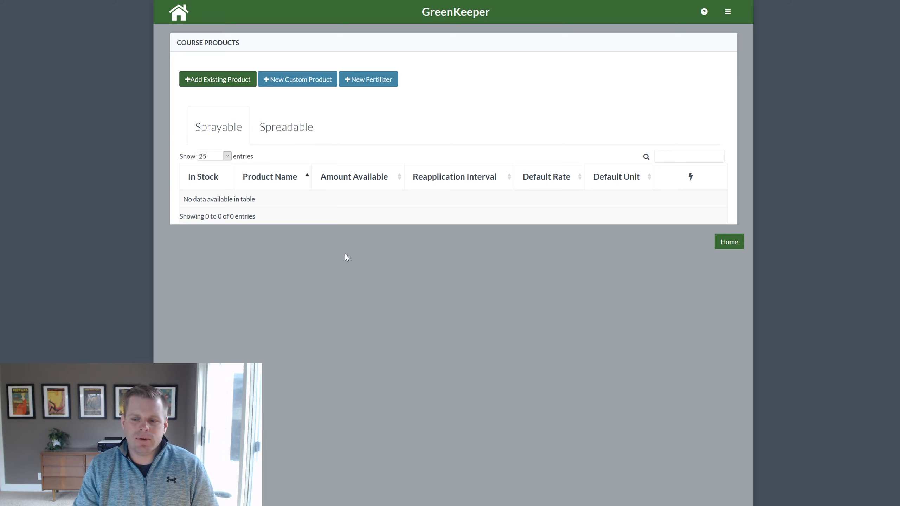
# Add the existing products 26GT and Anuew to the course products
pyautogui.click(223, 81)
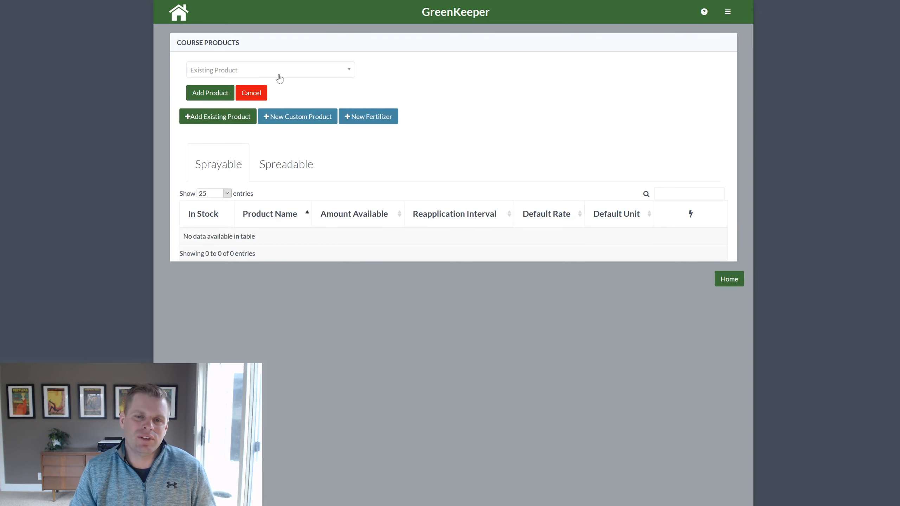
pyautogui.click(280, 76)
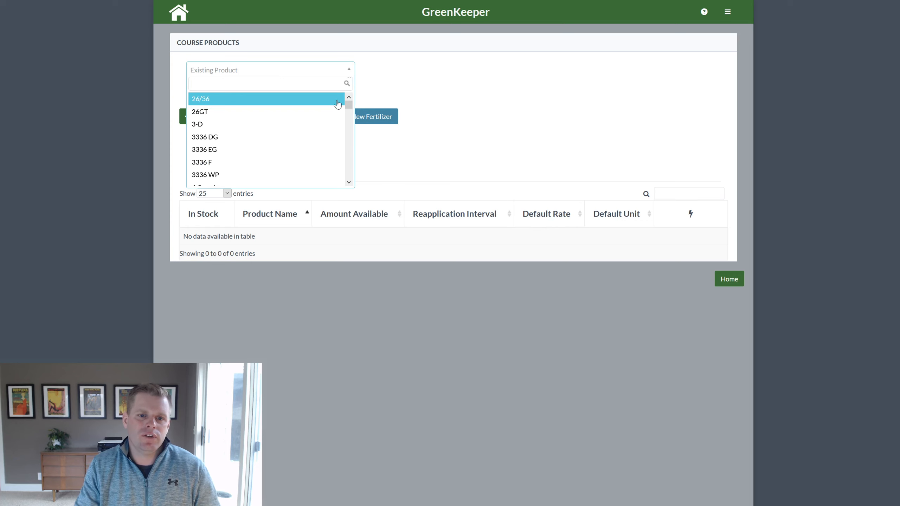
pyautogui.moveTo(348, 103)
pyautogui.mouseDown()
pyautogui.moveTo(346, 175)
pyautogui.moveTo(347, 101)
pyautogui.mouseUp()
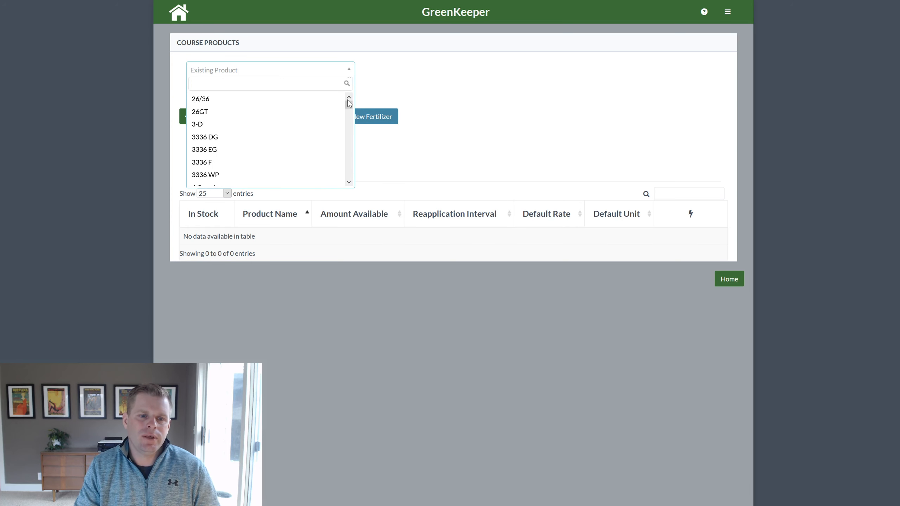
pyautogui.click(238, 114)
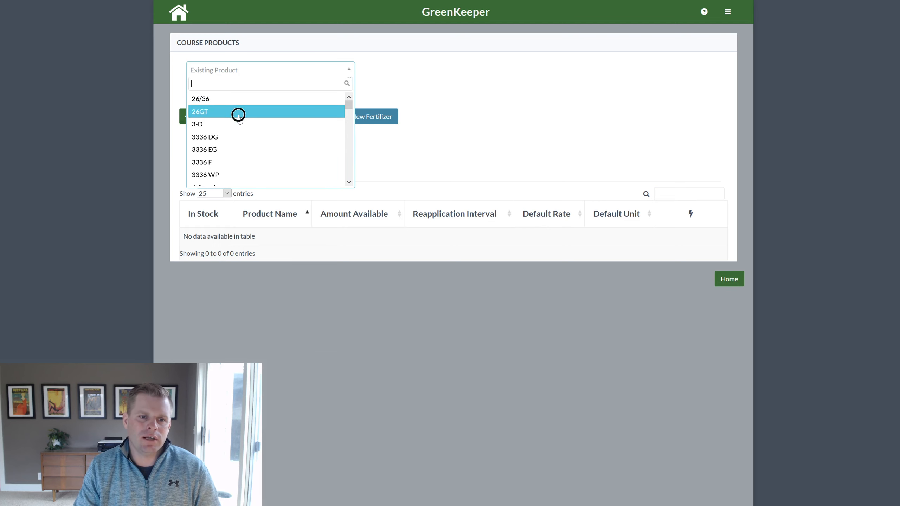
pyautogui.click(218, 93)
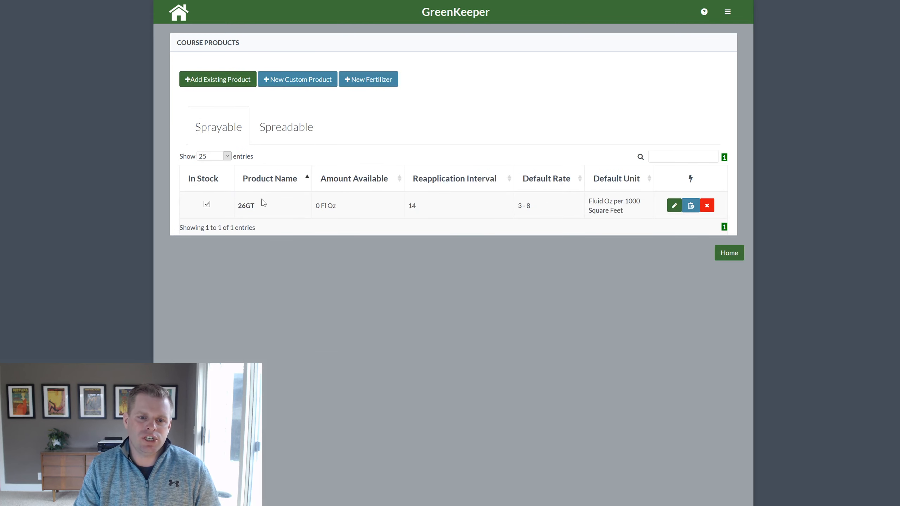
pyautogui.click(239, 80)
pyautogui.click(244, 71)
pyautogui.scroll(-4, 248, 153)
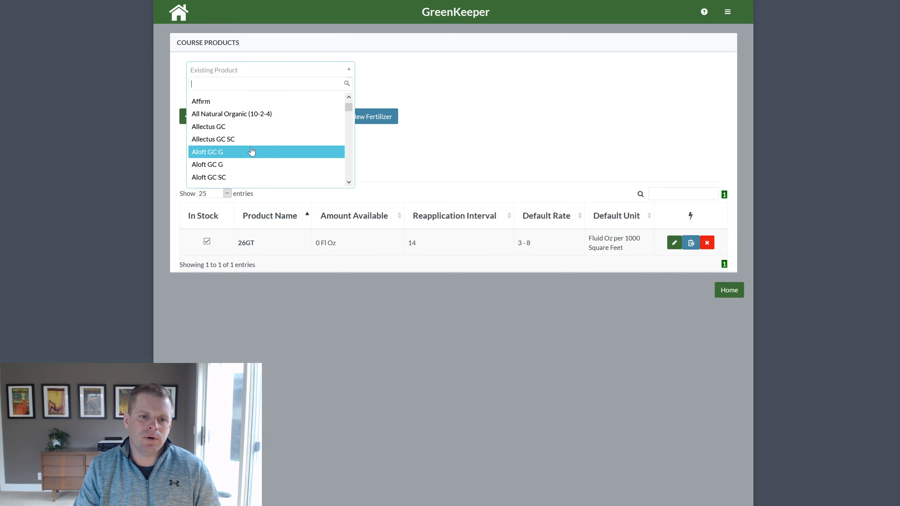
pyautogui.scroll(-2, 252, 152)
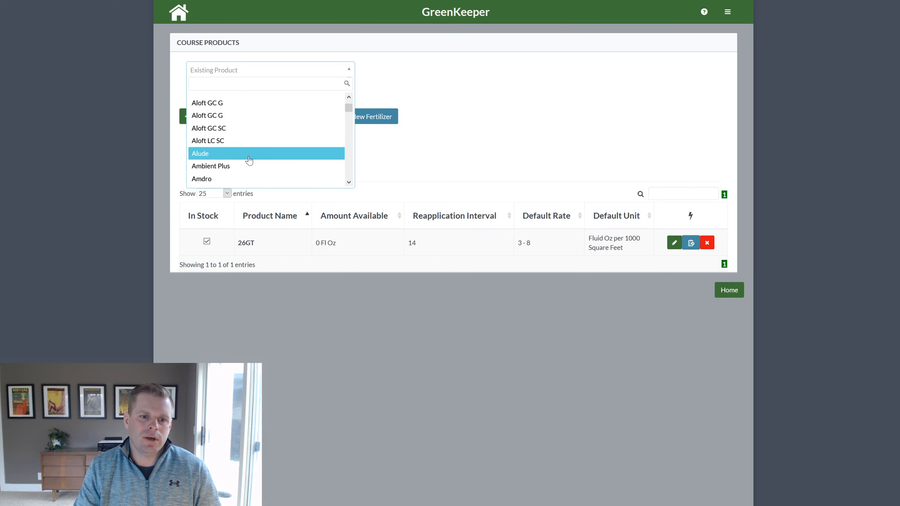
pyautogui.scroll(-3, 248, 157)
pyautogui.click(244, 164)
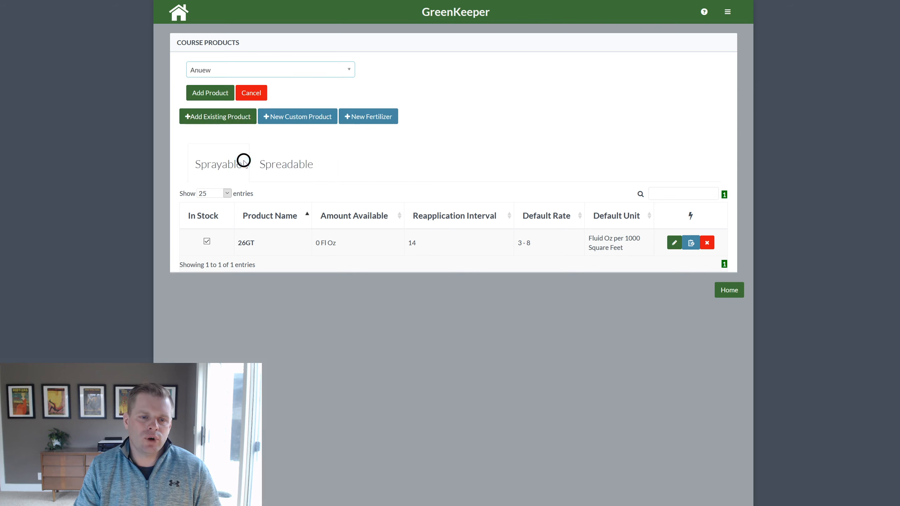
pyautogui.click(208, 92)
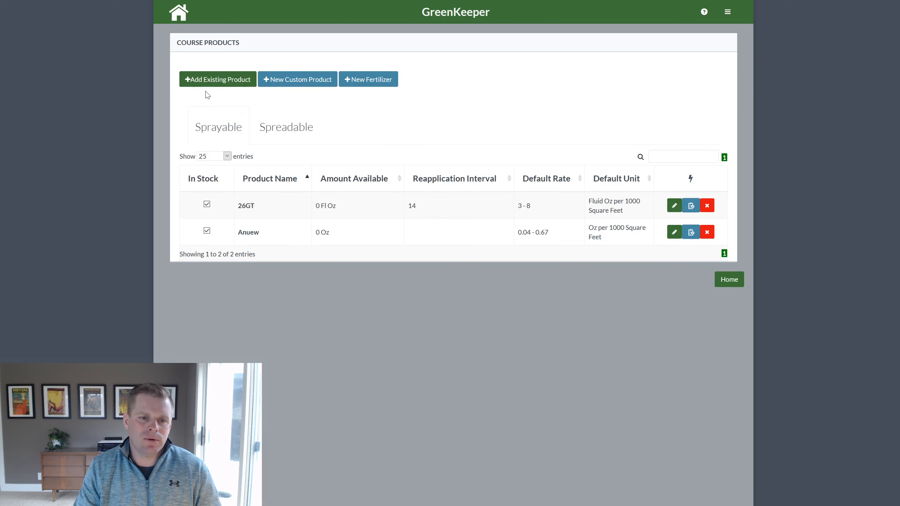
# Add Primo Maxx (found by searching 'primo') and Xzemplar to the course products
pyautogui.click(211, 79)
pyautogui.click(226, 71)
pyautogui.write('primo')
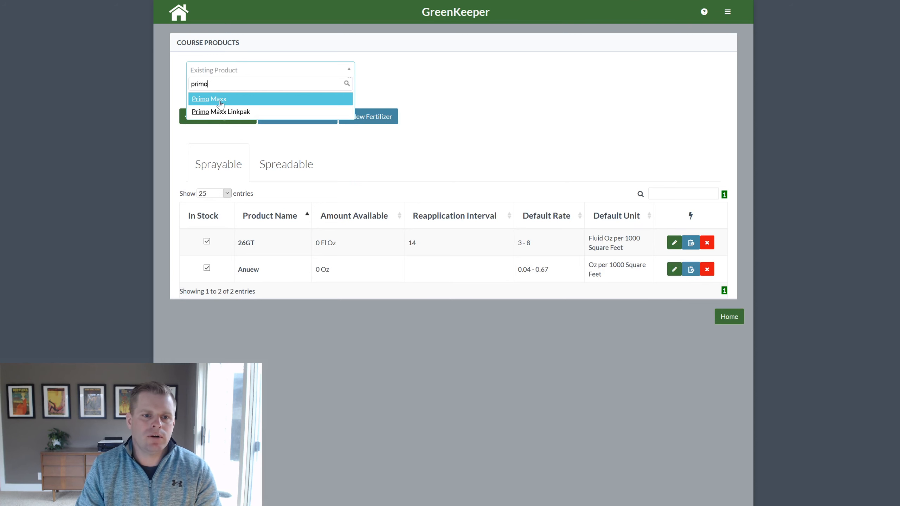
pyautogui.click(205, 98)
pyautogui.click(213, 91)
pyautogui.click(230, 79)
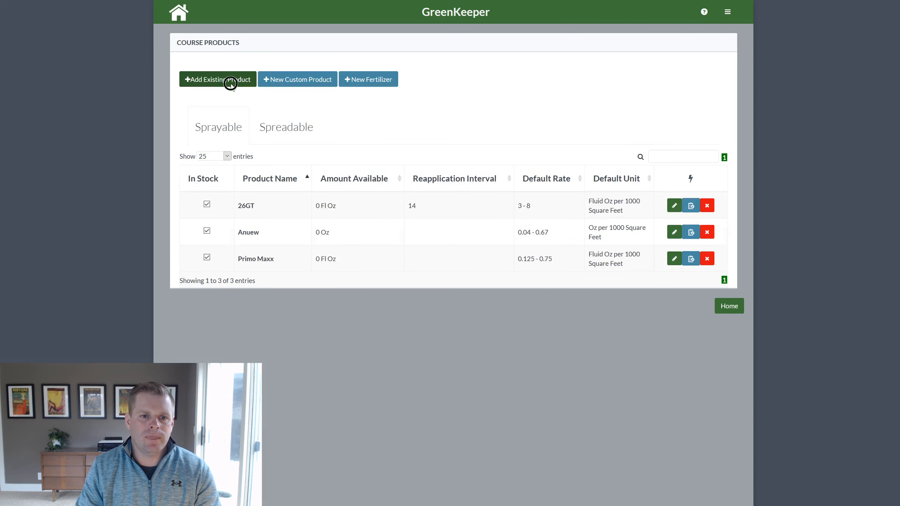
pyautogui.click(346, 69)
pyautogui.moveTo(350, 97); pyautogui.dragTo(348, 176)
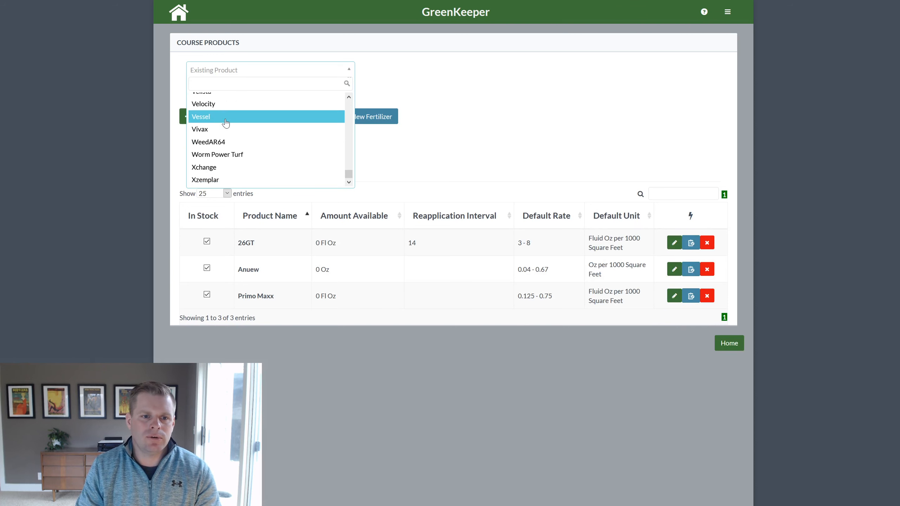
pyautogui.click(226, 181)
pyautogui.click(210, 93)
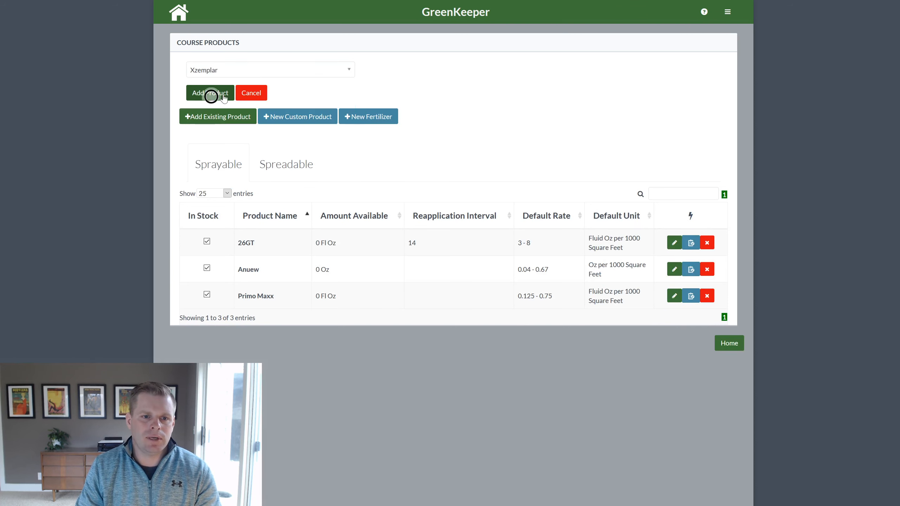
# Add Heritage Maxx to the course products
pyautogui.click(249, 80)
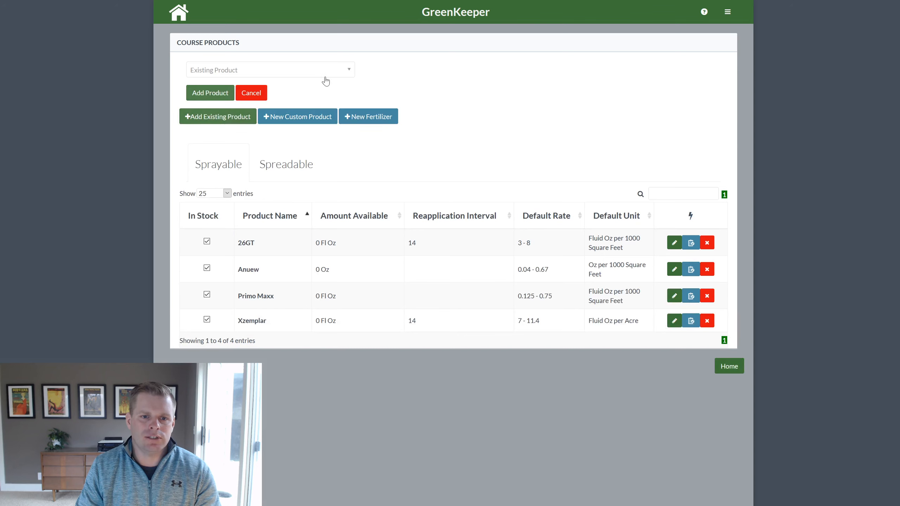
pyautogui.click(325, 73)
pyautogui.moveTo(348, 101); pyautogui.dragTo(348, 134)
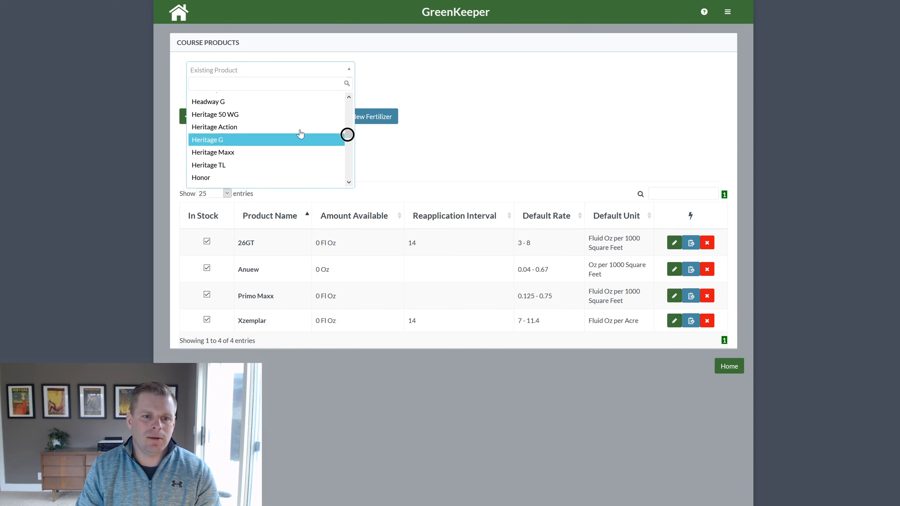
pyautogui.click(229, 151)
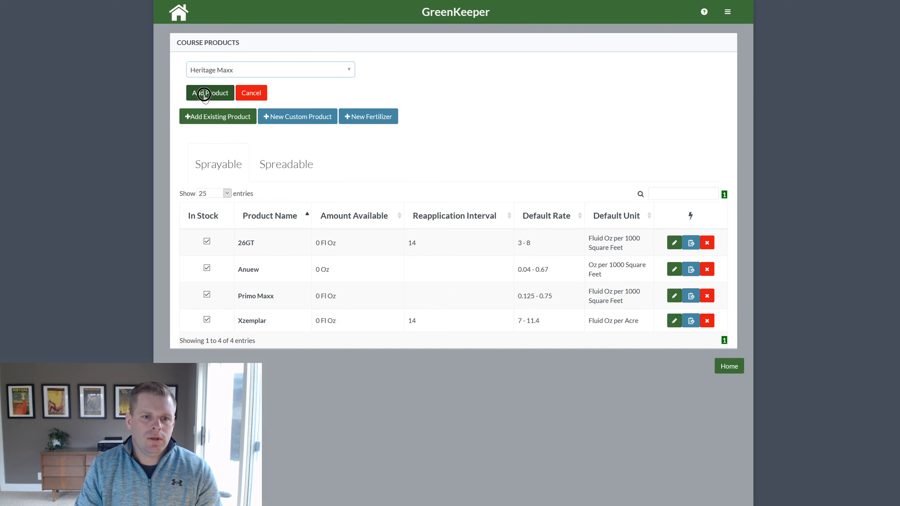
pyautogui.click(205, 96)
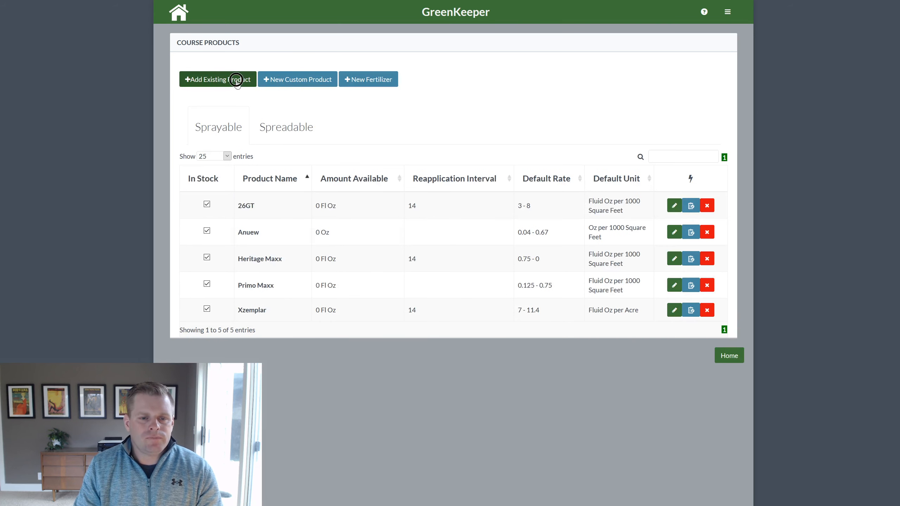
pyautogui.click(237, 80)
# Search 'gar' and add Garys Green +Iron (18-3-4) to the course products
pyautogui.click(339, 72)
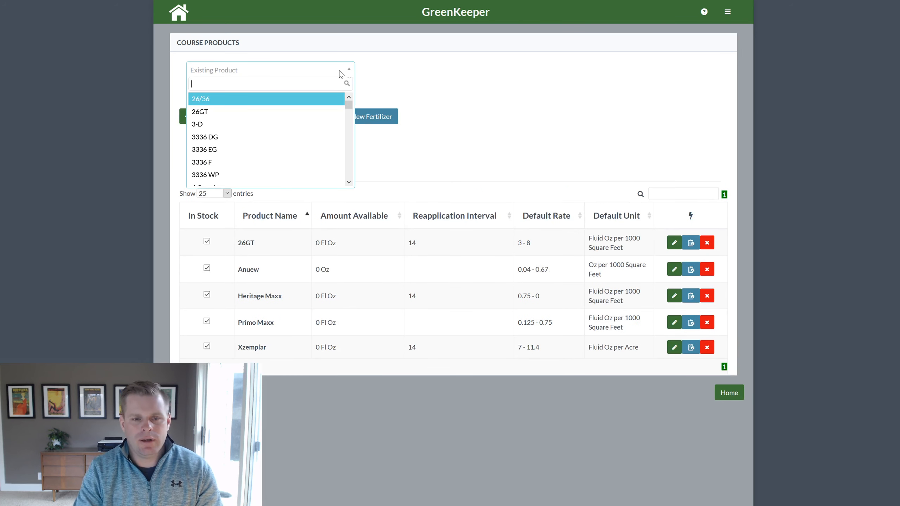
pyautogui.write('gray')
pyautogui.press('BackSpace')
pyautogui.press('BackSpace')
pyautogui.press('BackSpace')
pyautogui.write('a')
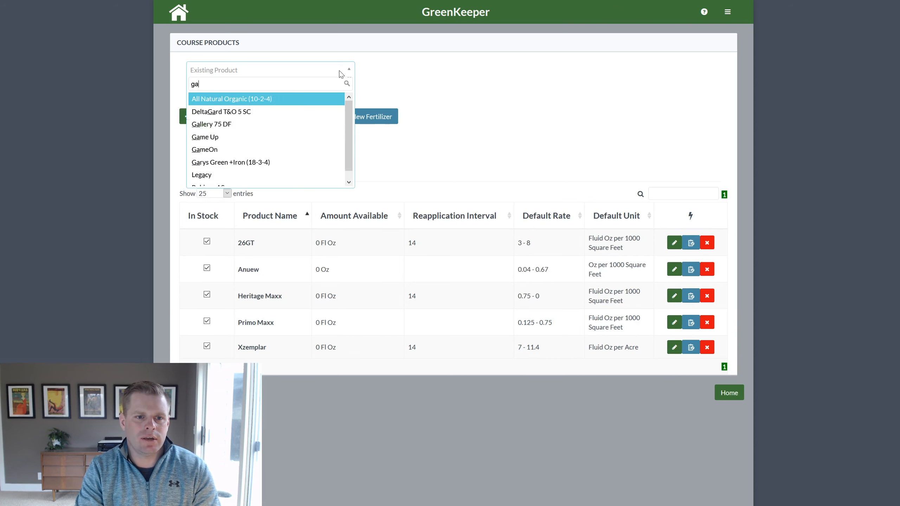
pyautogui.write('r')
pyautogui.click(288, 111)
pyautogui.click(223, 93)
# Search 'urea' and add Urea-Soluble (46-0-0) and Urea-Granular (46-0-0)
pyautogui.click(217, 117)
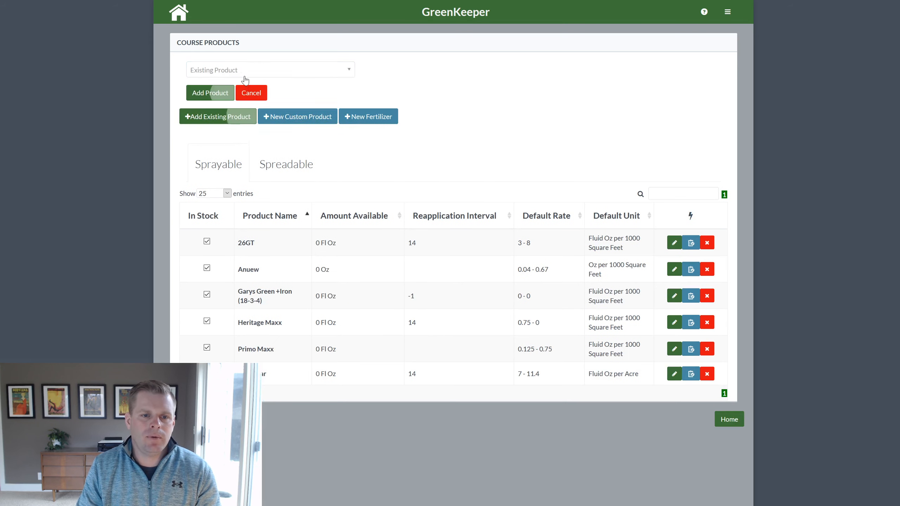
pyautogui.click(245, 71)
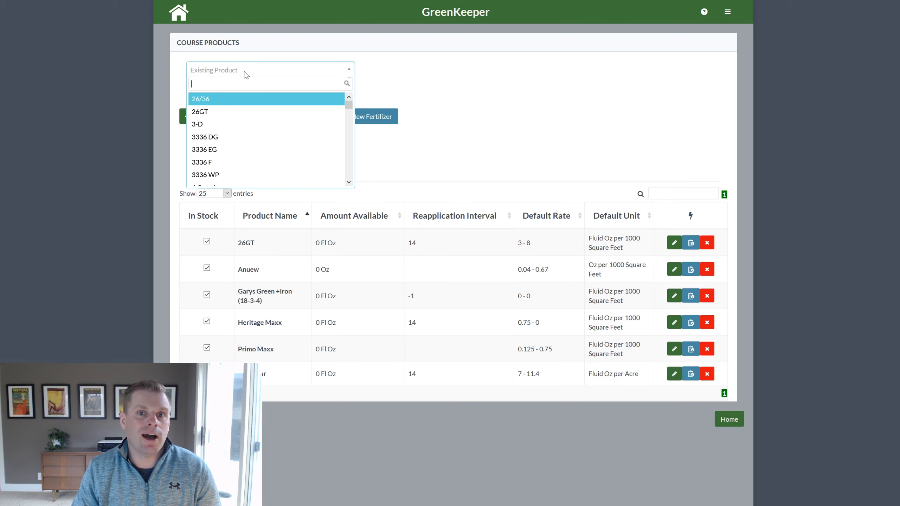
pyautogui.write('urea')
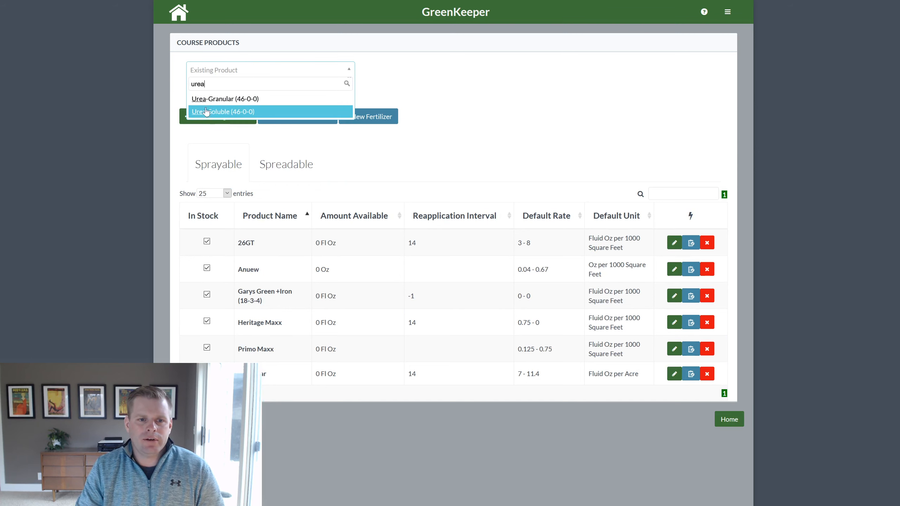
pyautogui.click(271, 112)
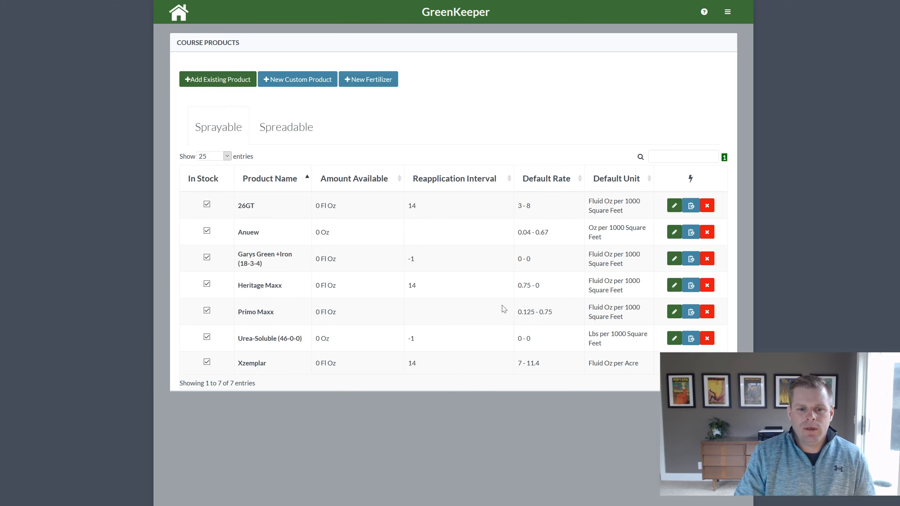
pyautogui.click(231, 80)
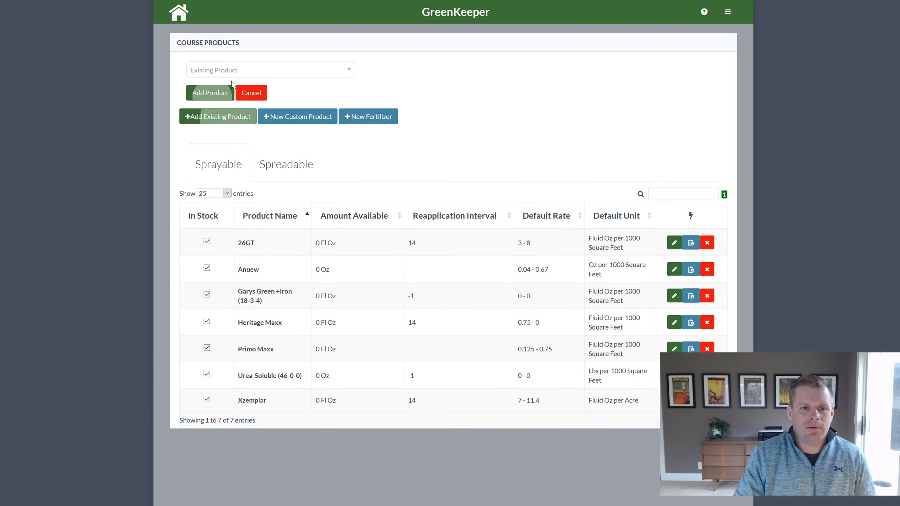
pyautogui.click(239, 71)
pyautogui.write('urea')
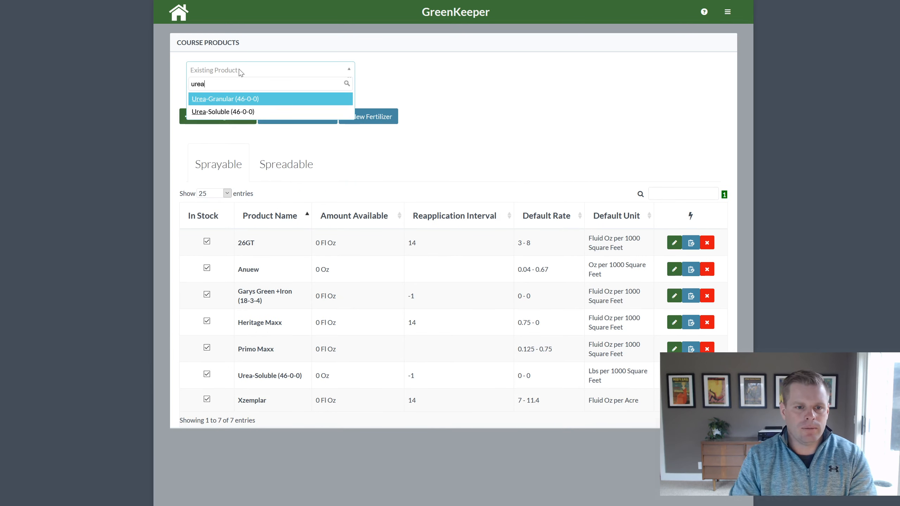
pyautogui.click(246, 99)
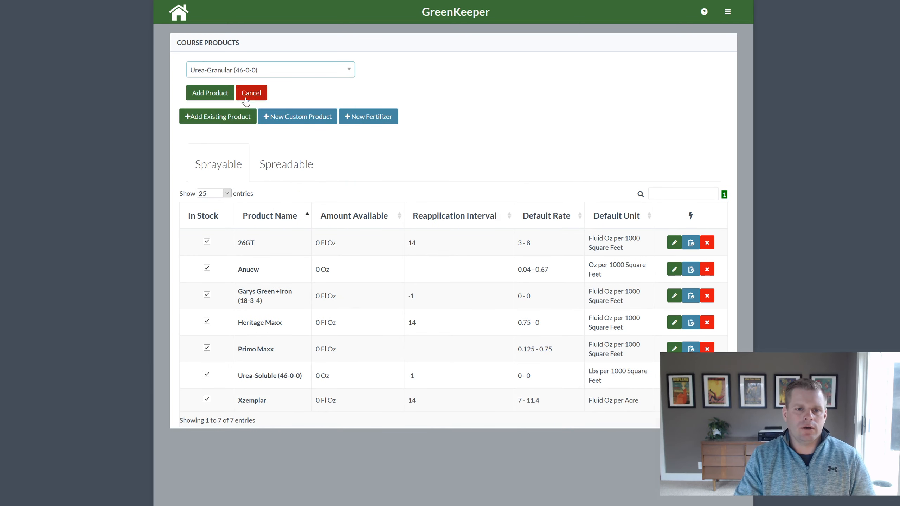
pyautogui.click(224, 93)
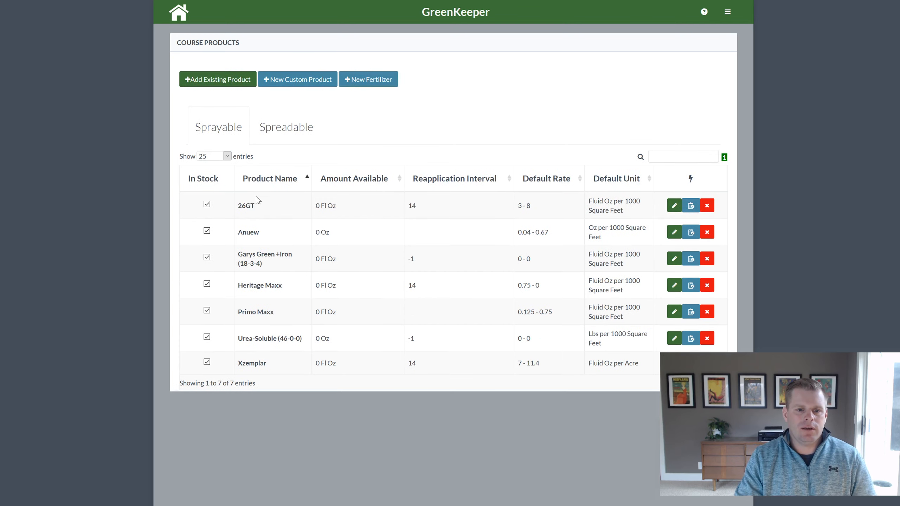
pyautogui.click(295, 127)
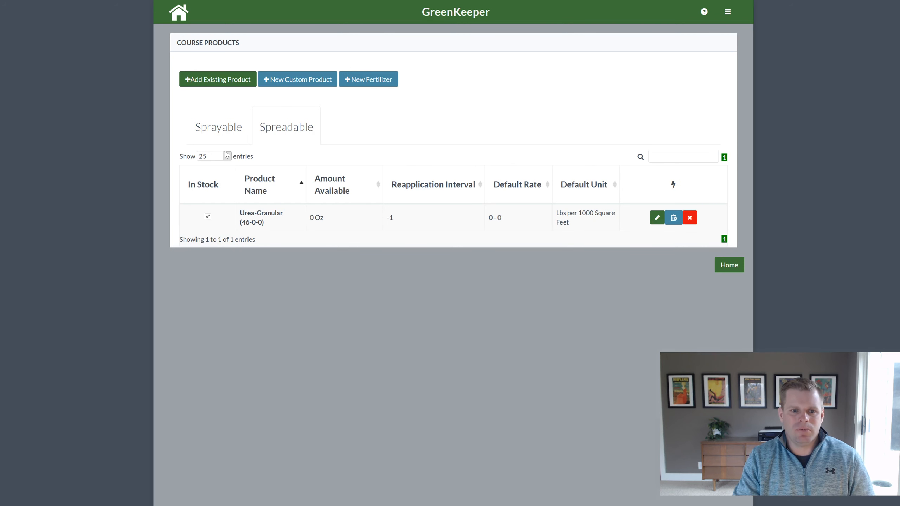
pyautogui.click(228, 129)
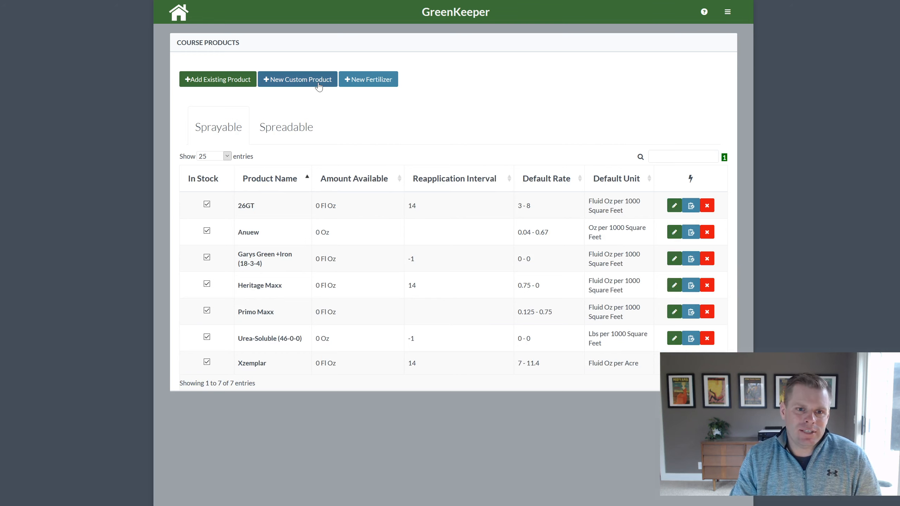
# Start a new custom product with form Soluble and name Fake Fungicide
pyautogui.click(296, 80)
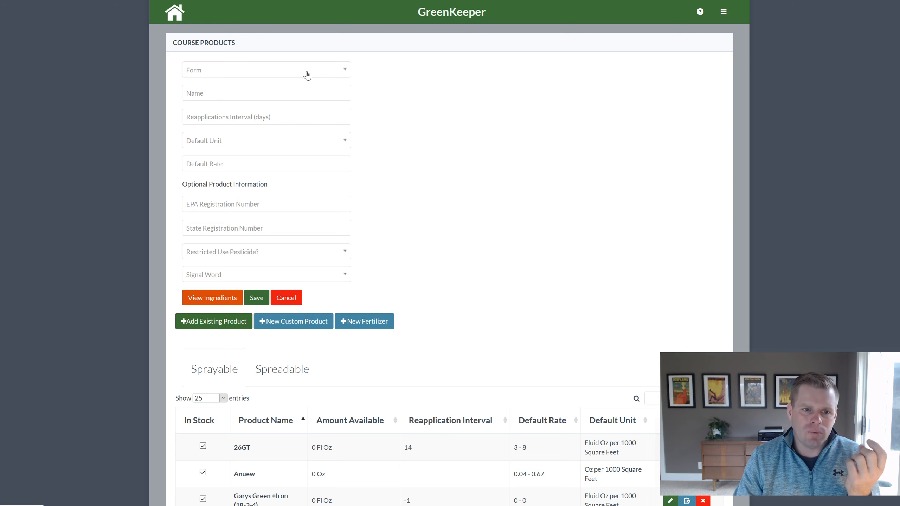
pyautogui.click(305, 75)
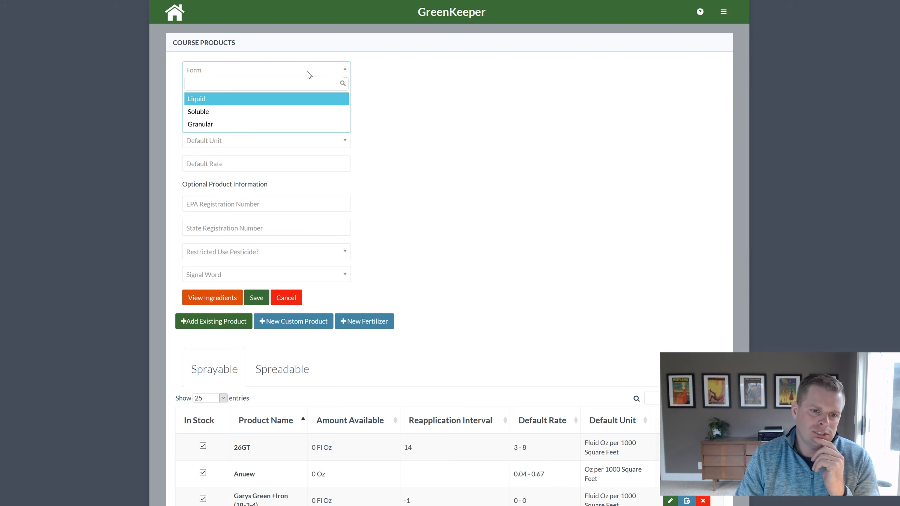
pyautogui.click(302, 112)
pyautogui.click(306, 93)
pyautogui.write('Fake Fungicide')
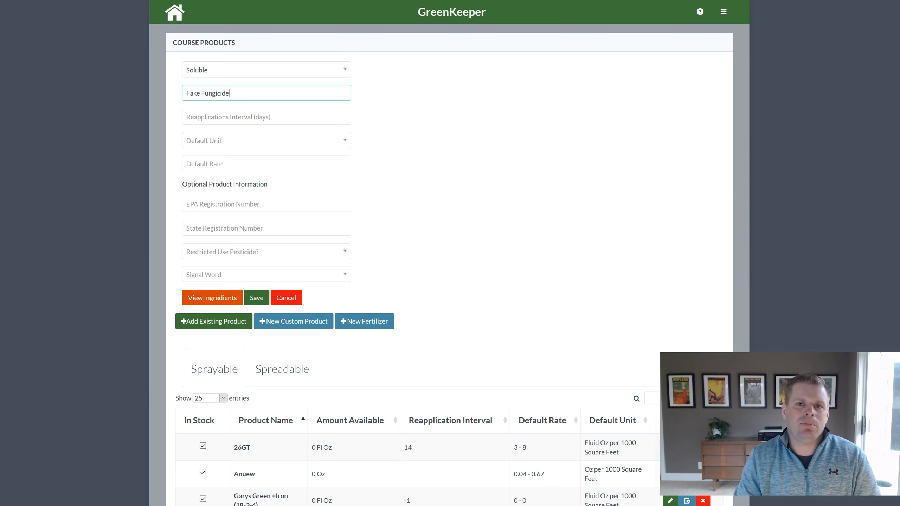
pyautogui.click(278, 113)
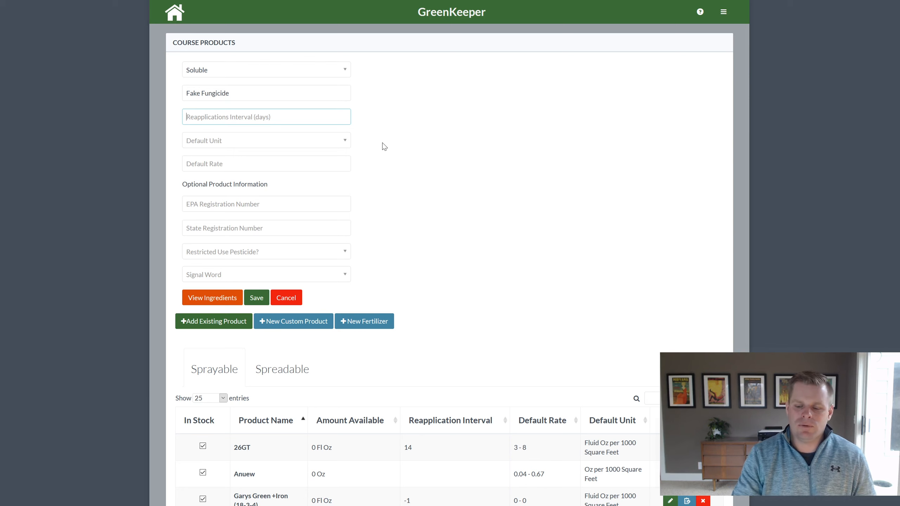
# Enter interval 21, unit Oz per 1000 Square Feet, rate 2, and begin EPA number 12-15415-1
pyautogui.write('21')
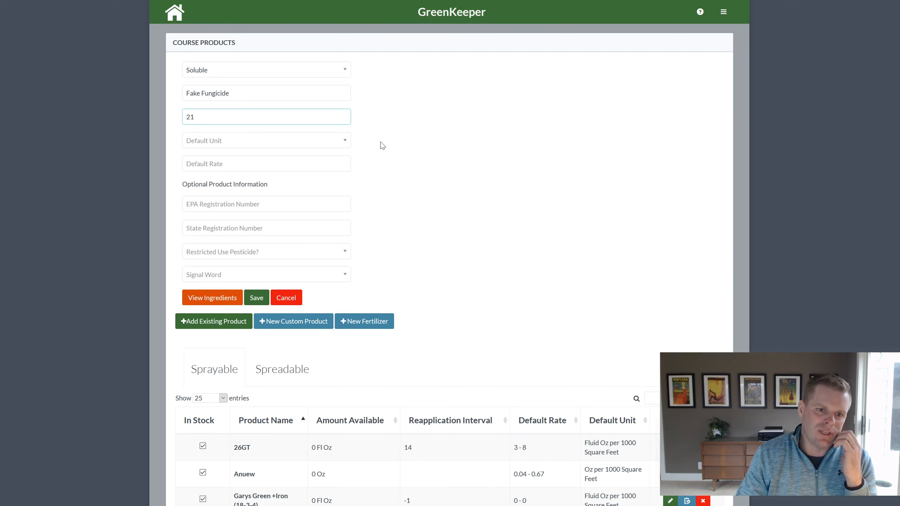
pyautogui.click(342, 141)
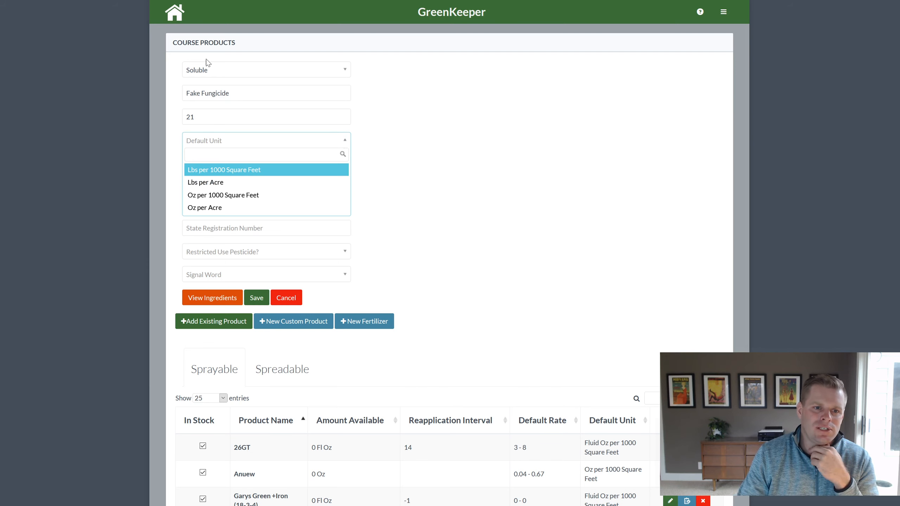
pyautogui.click(226, 196)
pyautogui.click(230, 163)
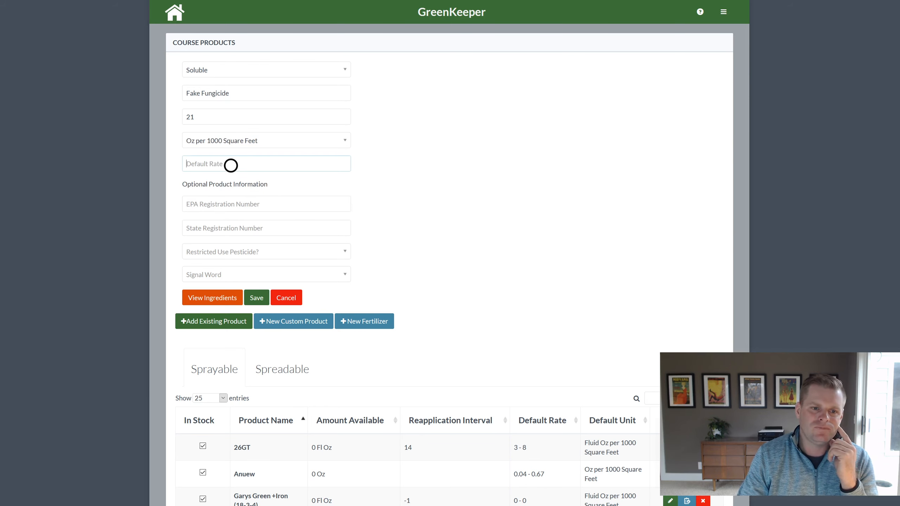
pyautogui.write('2')
pyautogui.click(525, 240)
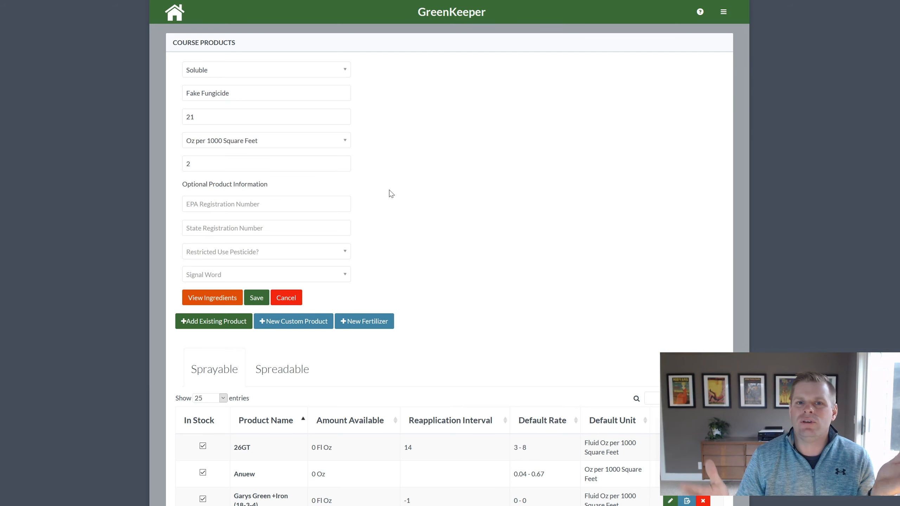
pyautogui.click(282, 204)
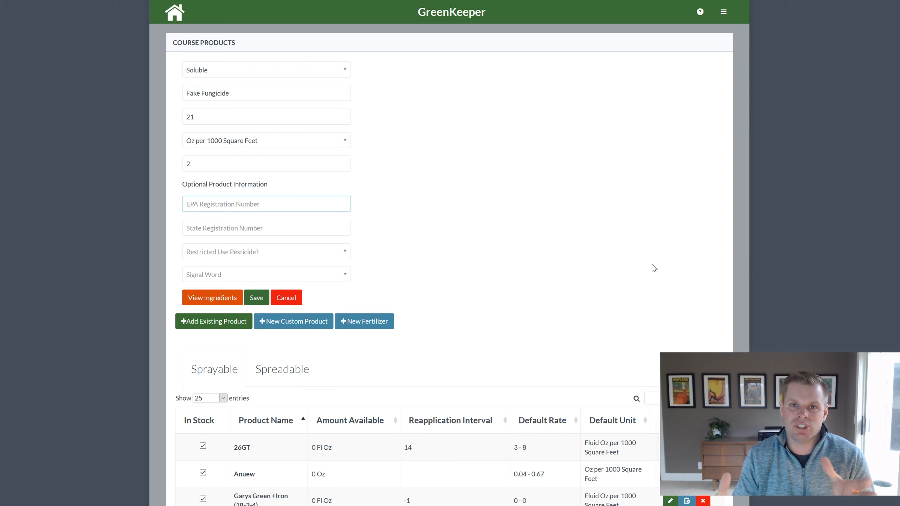
pyautogui.write('12-15')
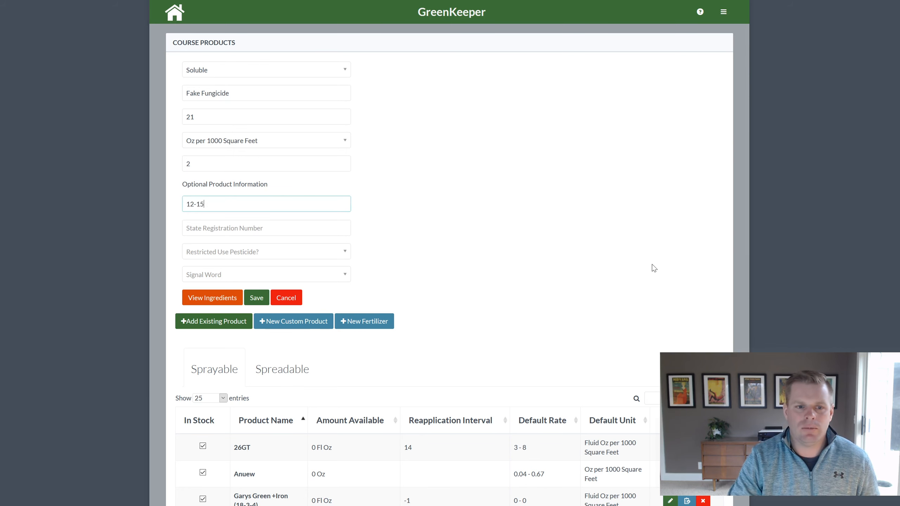
pyautogui.write('415-15')
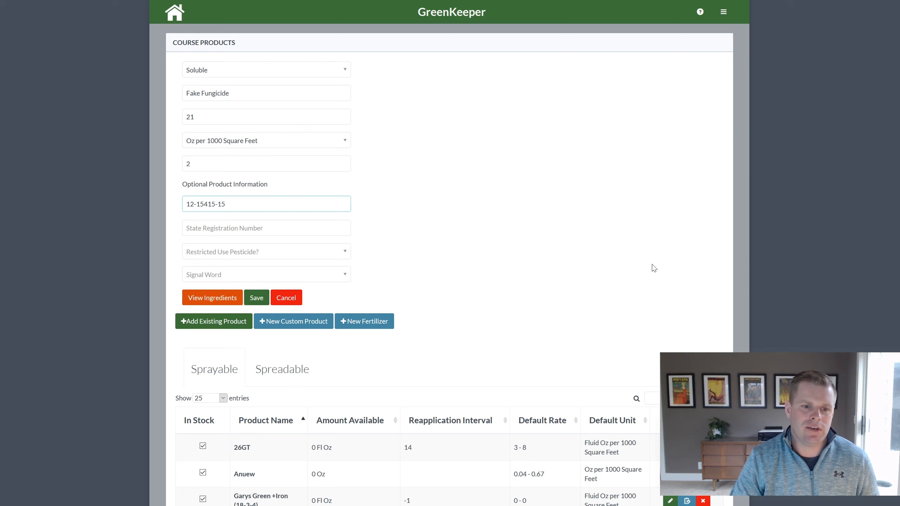
# Enter state registration NY-15575, set Restricted Use Pesticide to No and signal word CAUTION
pyautogui.click(296, 234)
pyautogui.write('NY-15575')
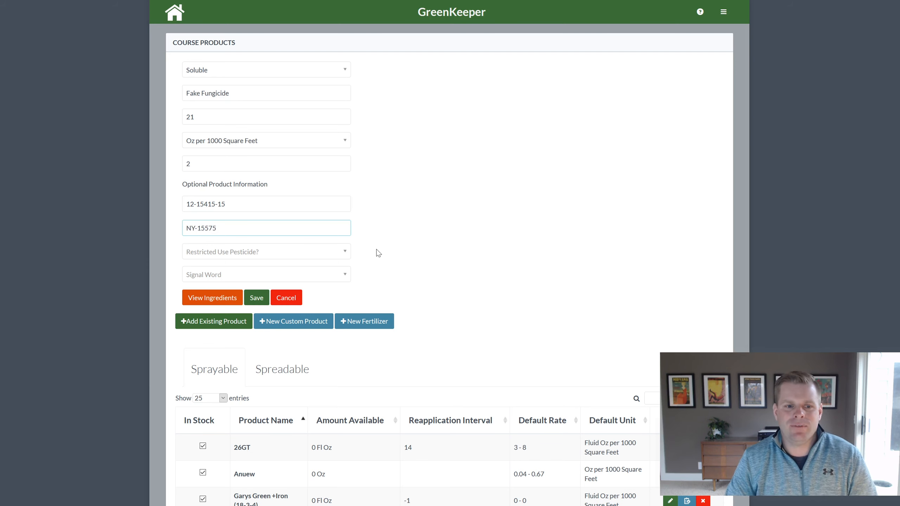
pyautogui.click(336, 254)
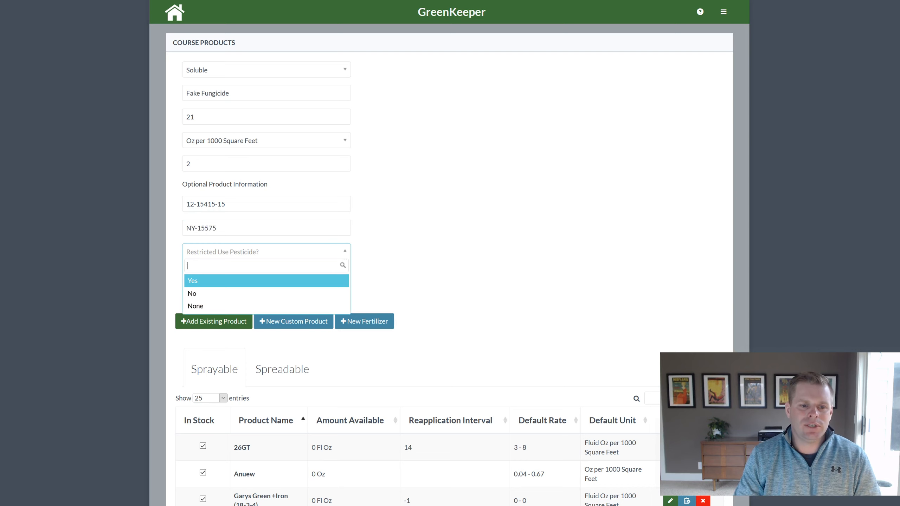
pyautogui.click(201, 294)
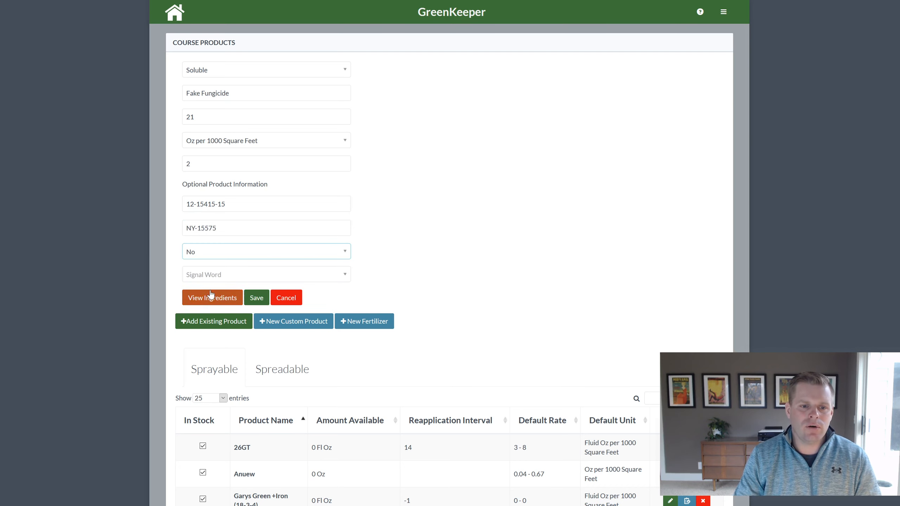
pyautogui.click(228, 281)
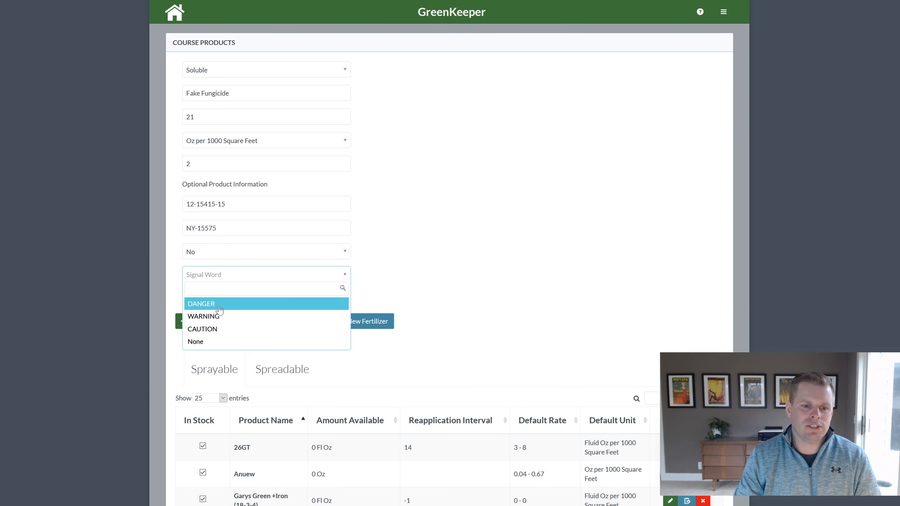
pyautogui.click(212, 332)
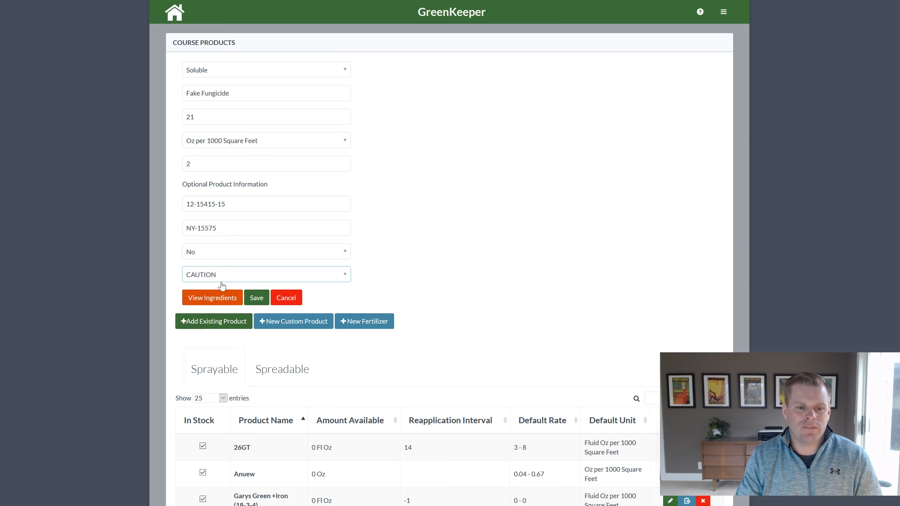
# Add Chlorothalonil as the first active ingredient at 25% of product weight
pyautogui.click(221, 306)
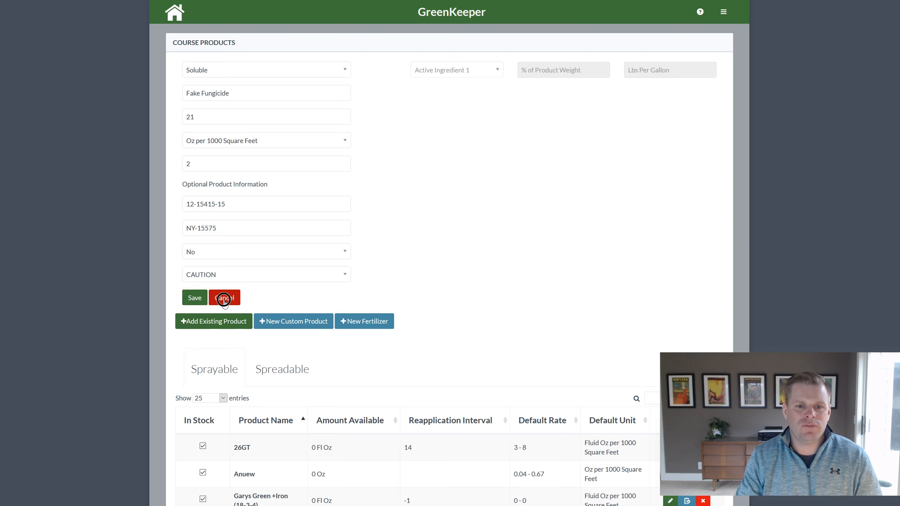
pyautogui.click(480, 70)
pyautogui.moveTo(494, 101); pyautogui.dragTo(496, 115)
pyautogui.scroll(-3, 490, 136)
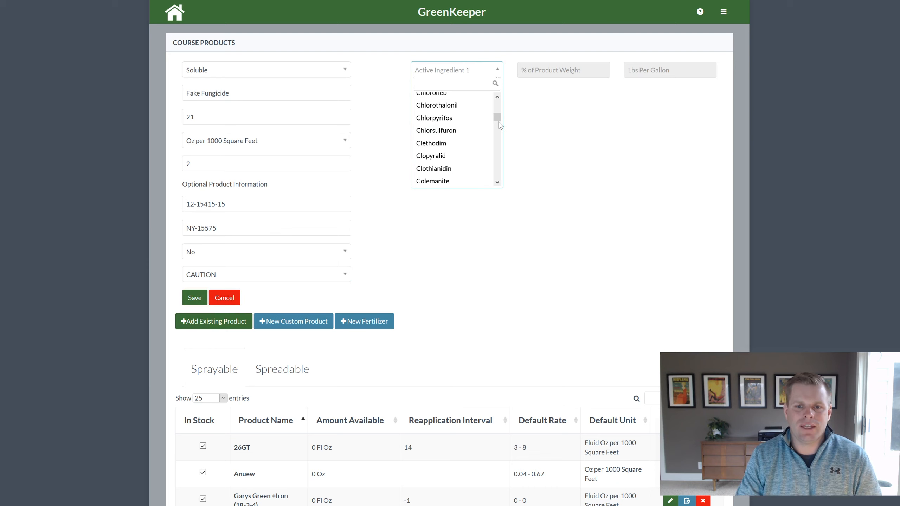
pyautogui.click(473, 108)
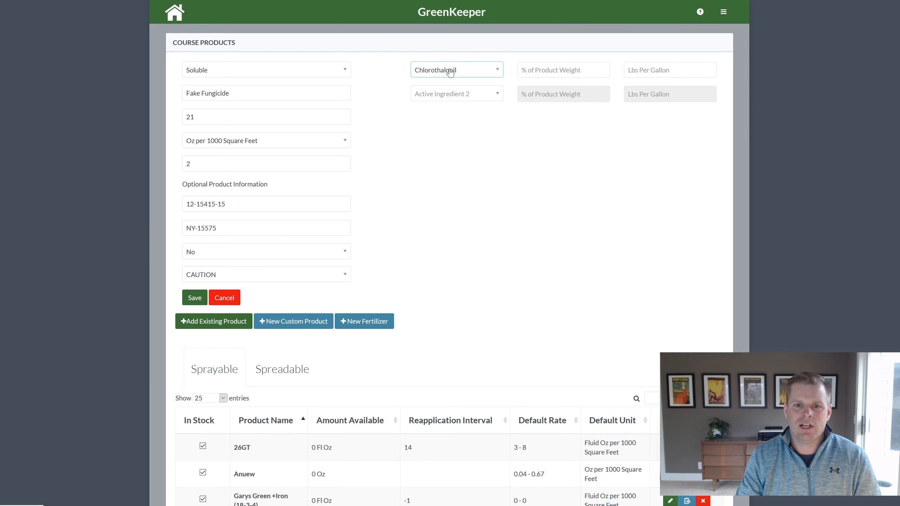
pyautogui.press('Tab')
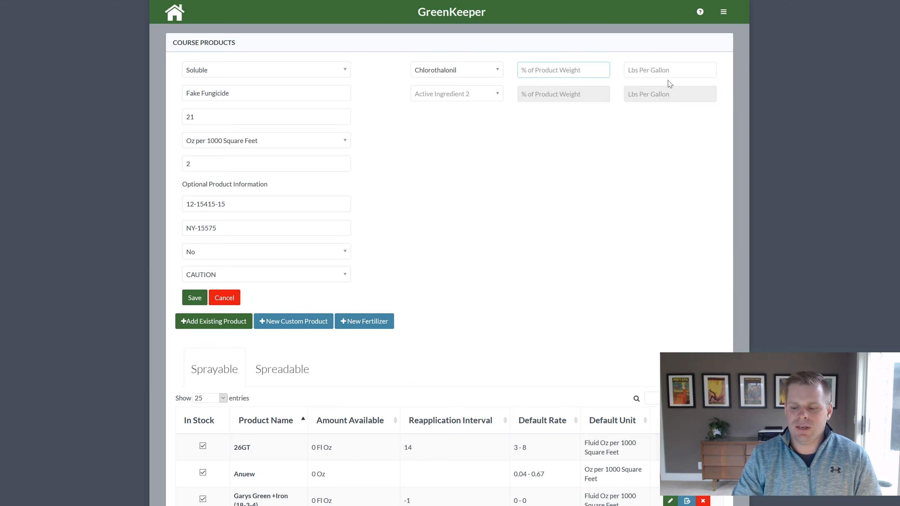
pyautogui.write('25')
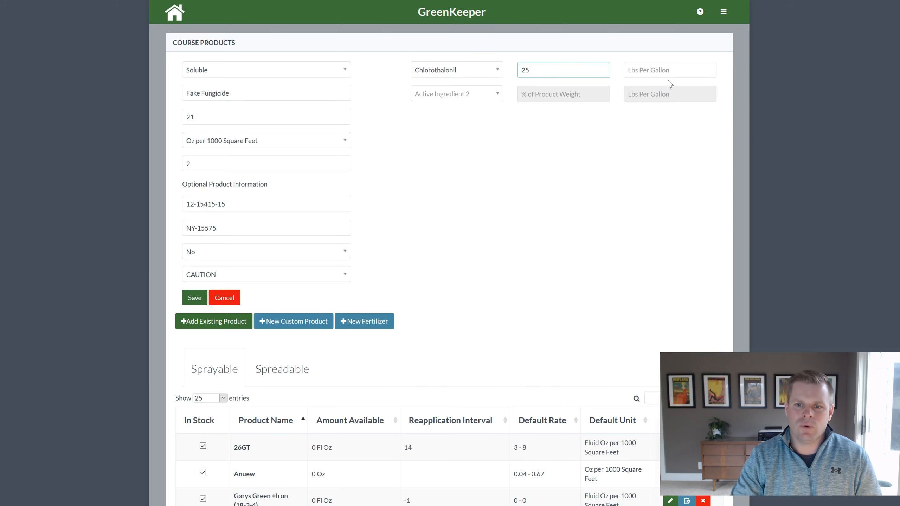
pyautogui.click(516, 120)
# Add Propiconazole as the second ingredient at 12%, then save Fake Fungicide
pyautogui.moveTo(496, 130); pyautogui.dragTo(494, 169)
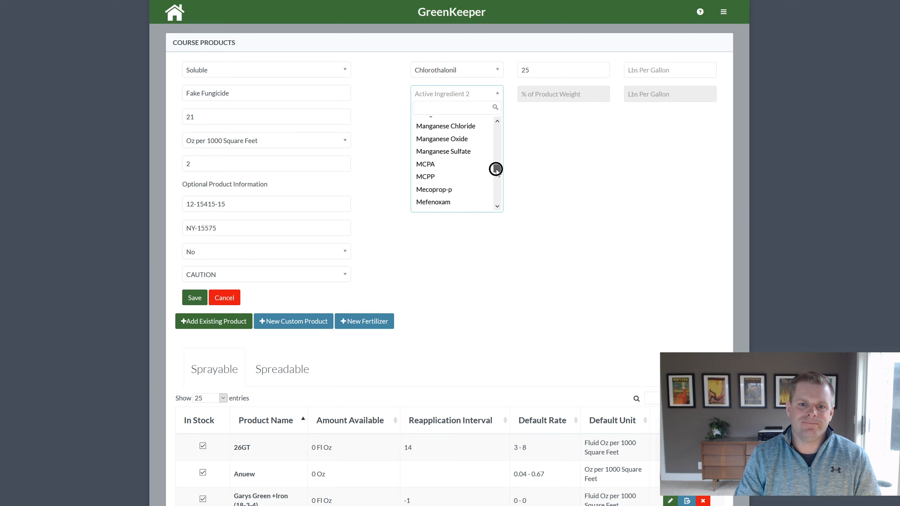
pyautogui.scroll(-3, 460, 184)
pyautogui.scroll(-10, 454, 158)
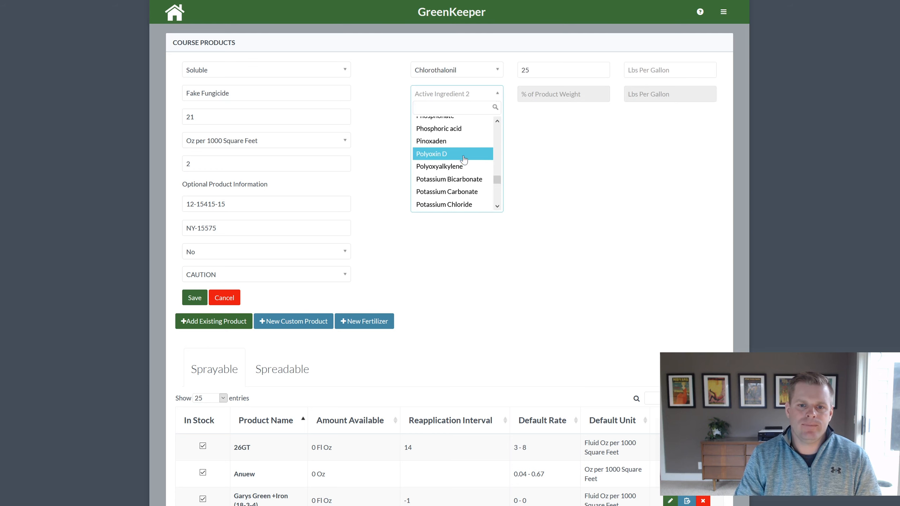
pyautogui.scroll(-2, 454, 153)
pyautogui.scroll(-5, 454, 153)
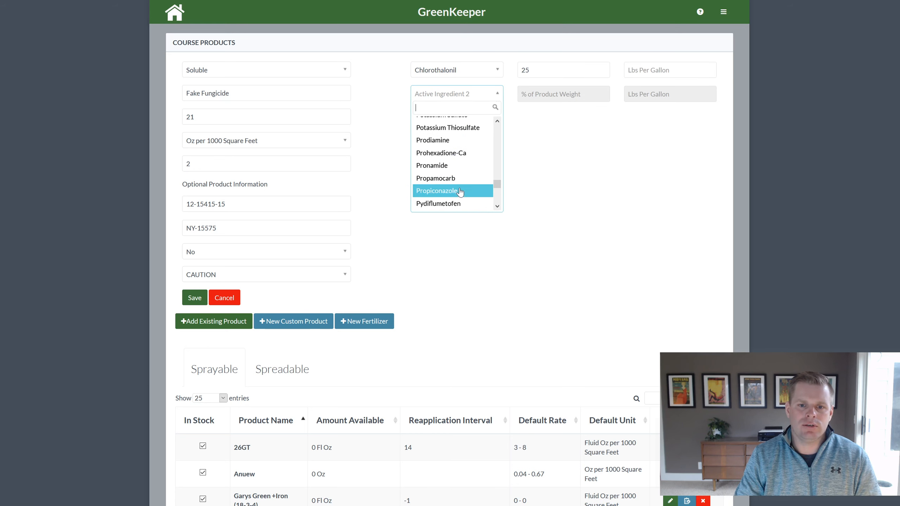
pyautogui.click(460, 192)
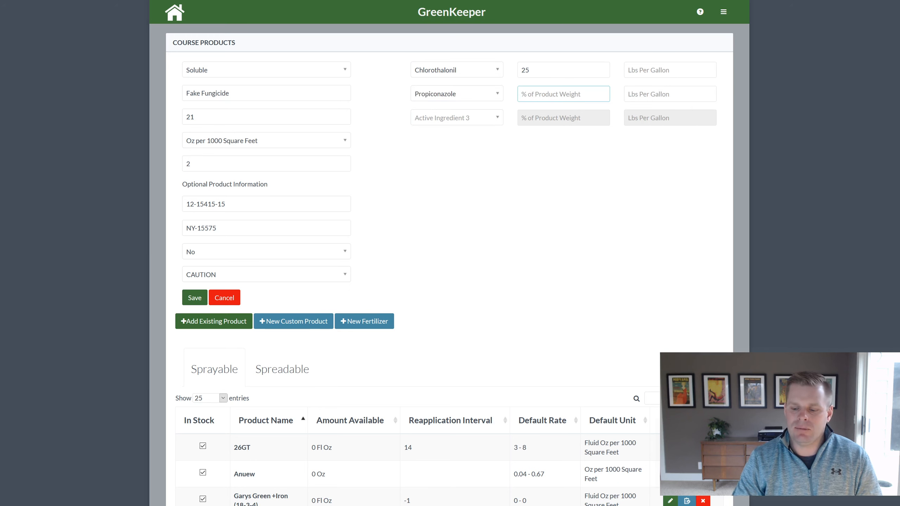
pyautogui.write('12')
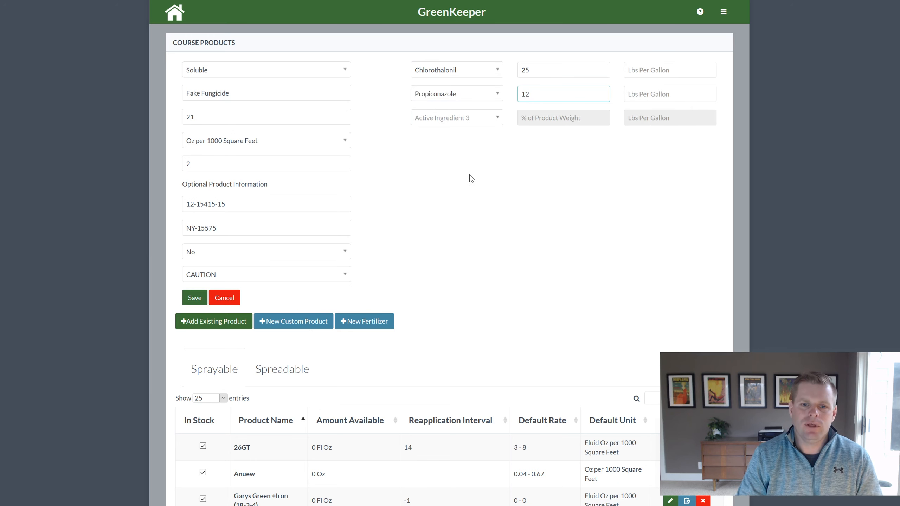
pyautogui.click(461, 181)
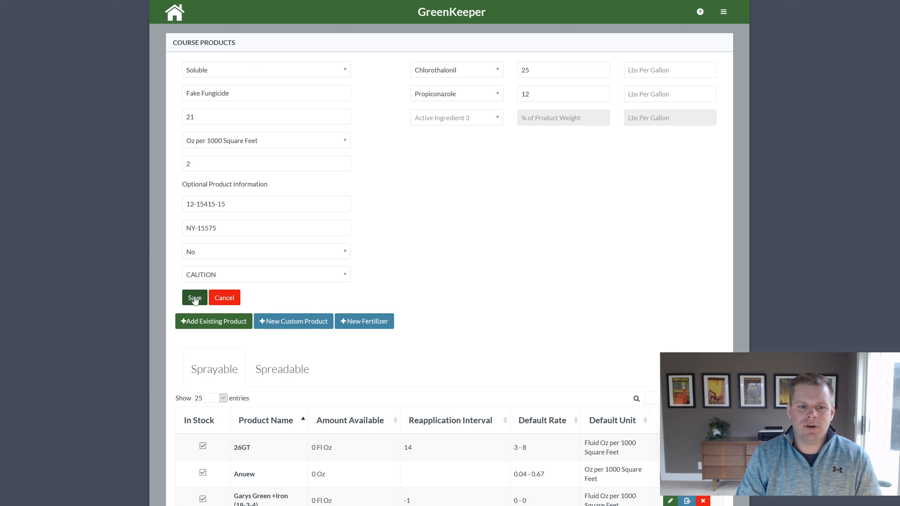
pyautogui.click(194, 299)
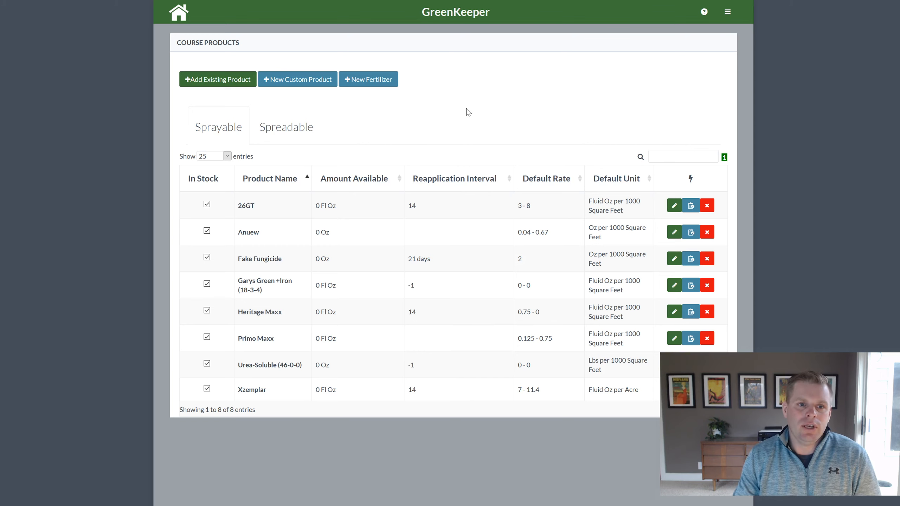
# Search 'trim' and add Trimmit 2SC to the course products
pyautogui.click(229, 85)
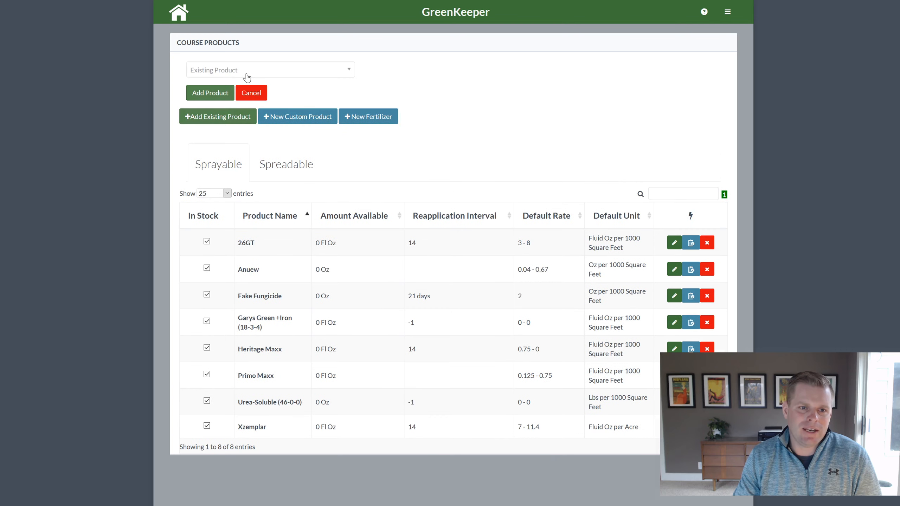
pyautogui.click(243, 71)
pyautogui.write('trim')
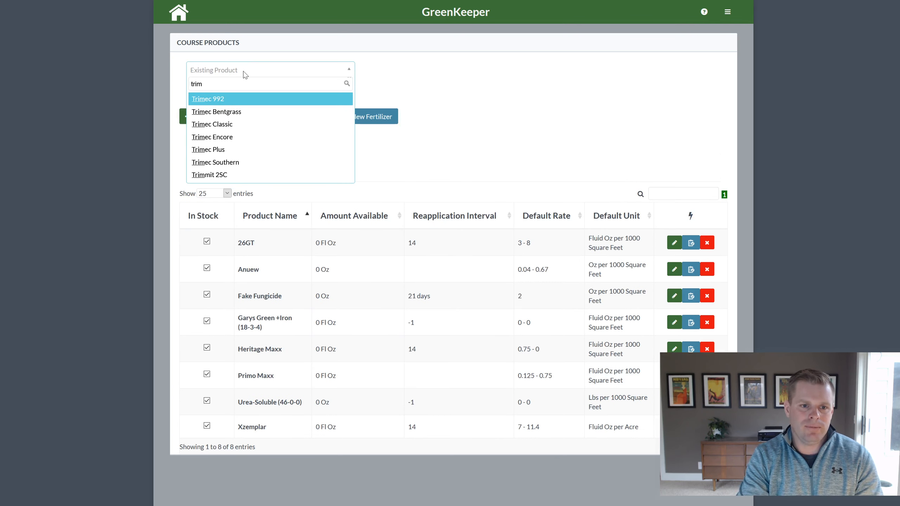
pyautogui.click(235, 173)
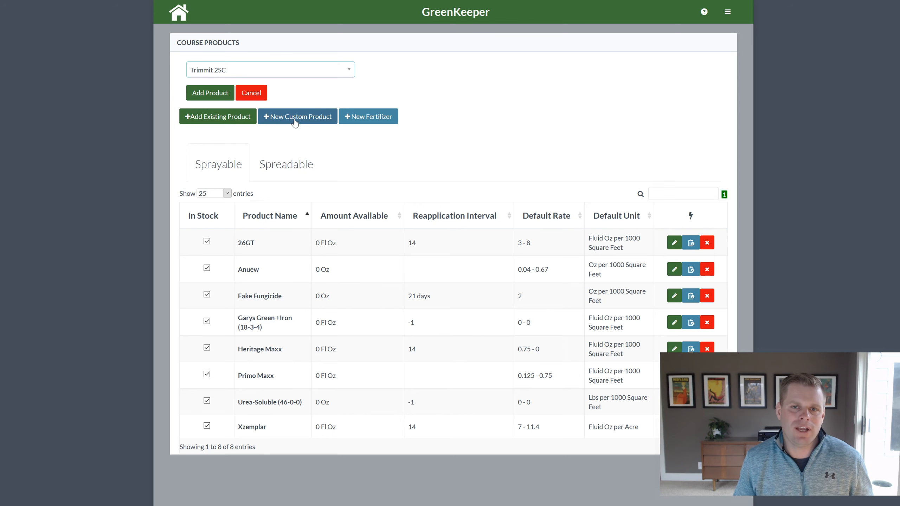
pyautogui.click(213, 94)
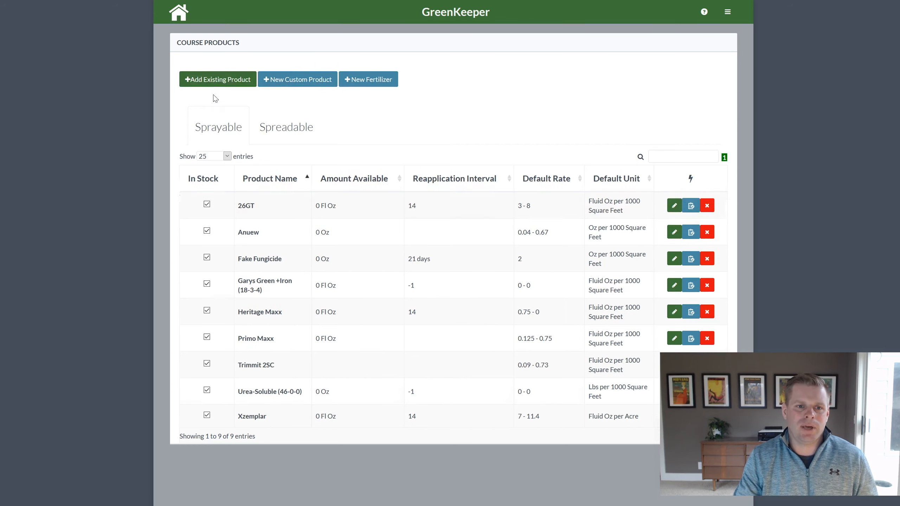
# Search 'prox' and add Proxy: 200 GDD Interval to the course products
pyautogui.click(227, 81)
pyautogui.click(323, 75)
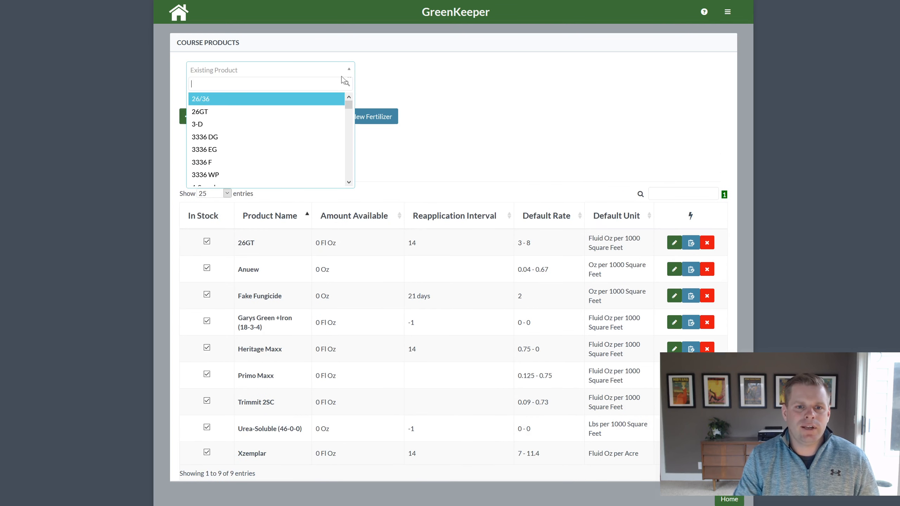
pyautogui.write('prox')
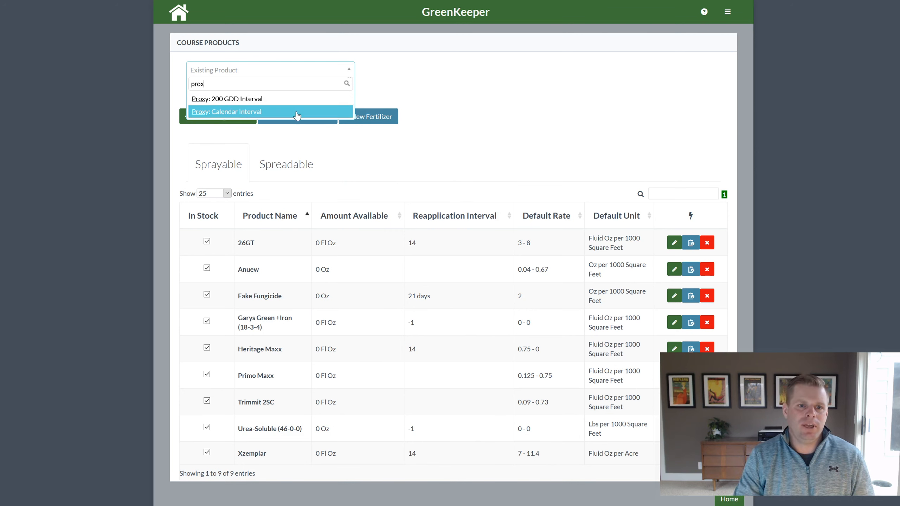
pyautogui.click(291, 99)
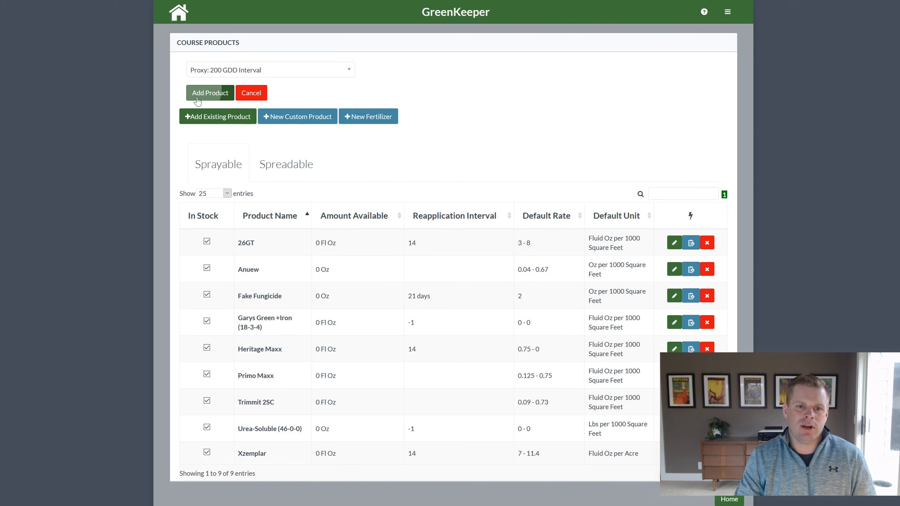
pyautogui.click(210, 96)
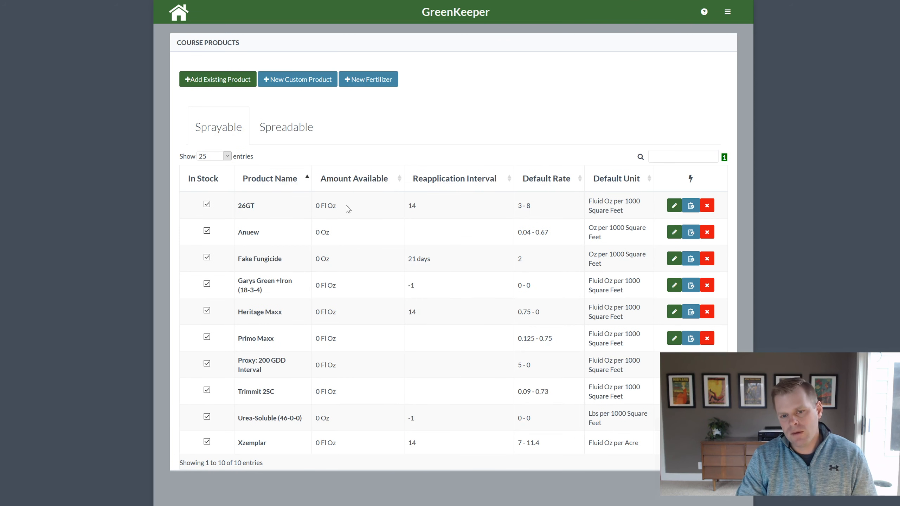
# Open and discard a New Custom Product form, then start a new fertilizer
pyautogui.click(330, 81)
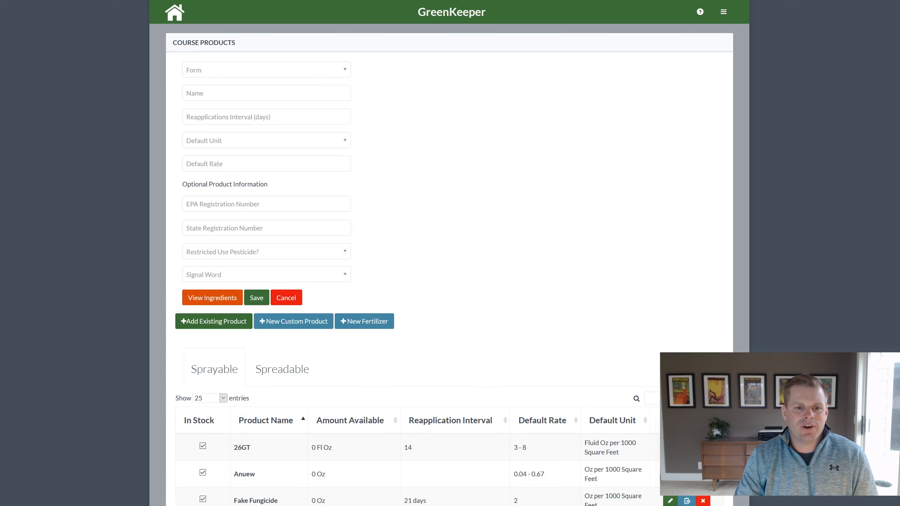
pyautogui.click(284, 299)
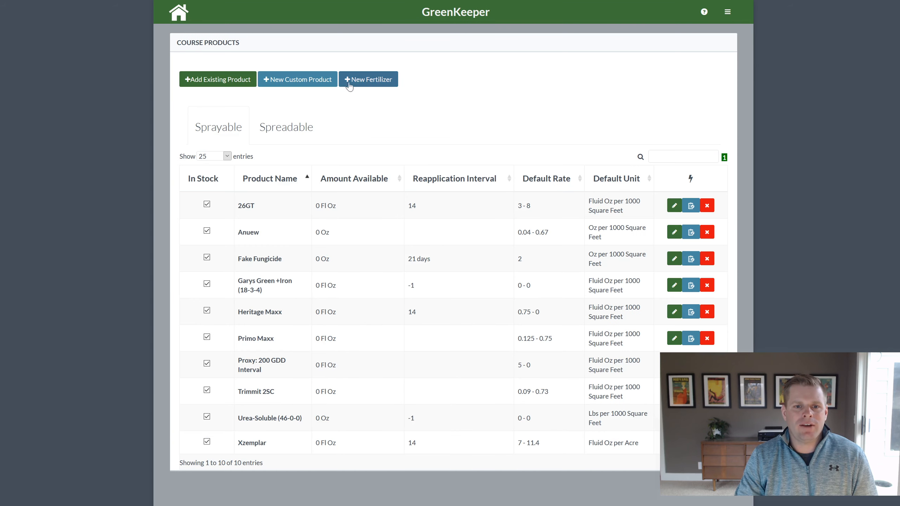
pyautogui.click(375, 84)
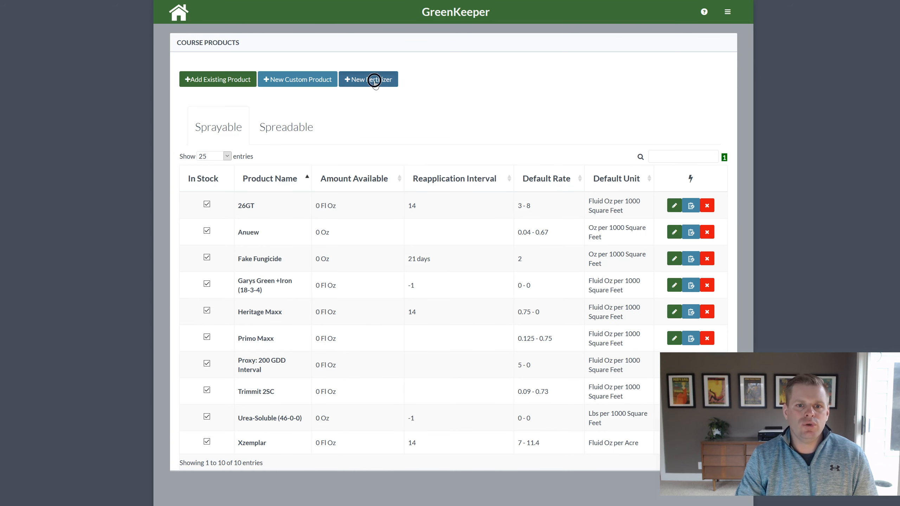
# Set the fertilizer form to Liquid and name it Fake Liquid Fertilizer
pyautogui.click(297, 72)
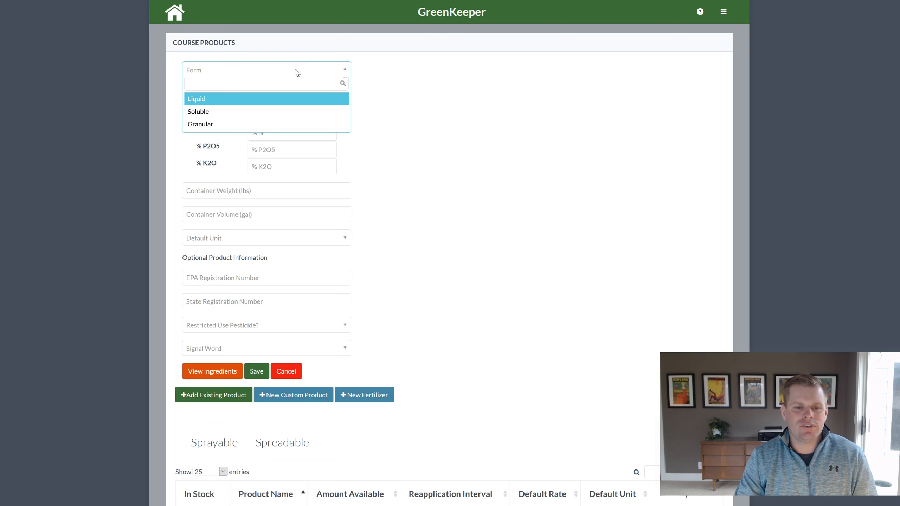
pyautogui.click(291, 99)
pyautogui.click(288, 97)
pyautogui.write('Fake Liqu')
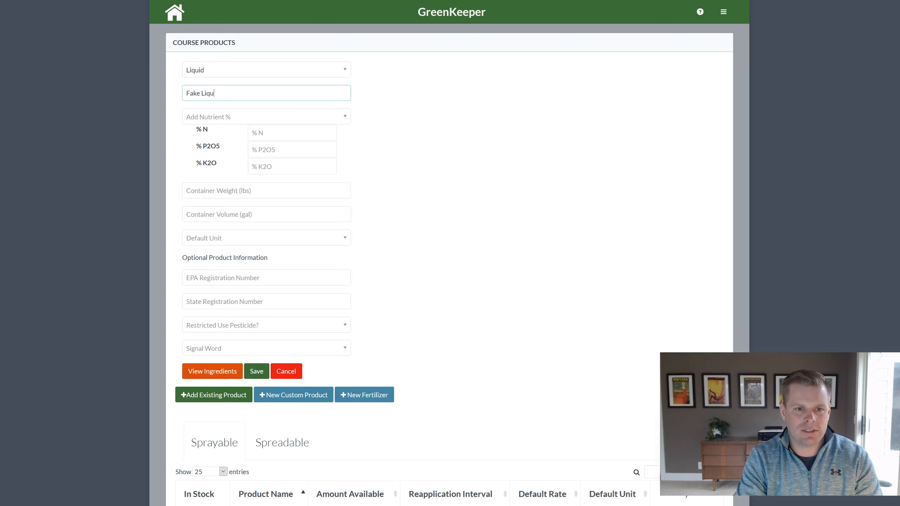
pyautogui.write('id Fertilizer')
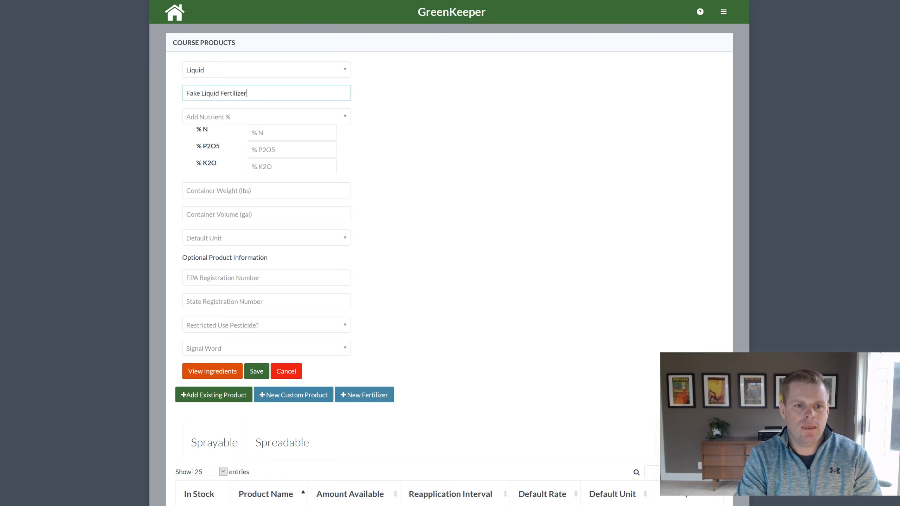
# Add Fe as a nutrient and enter percentages N 12, P2O5 2, K2O 6, Fe 1
pyautogui.click(291, 117)
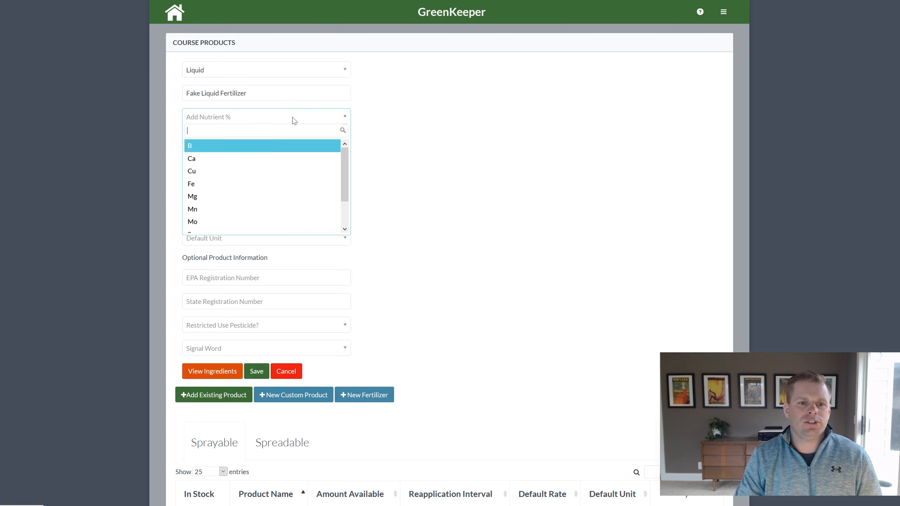
pyautogui.scroll(-3, 257, 191)
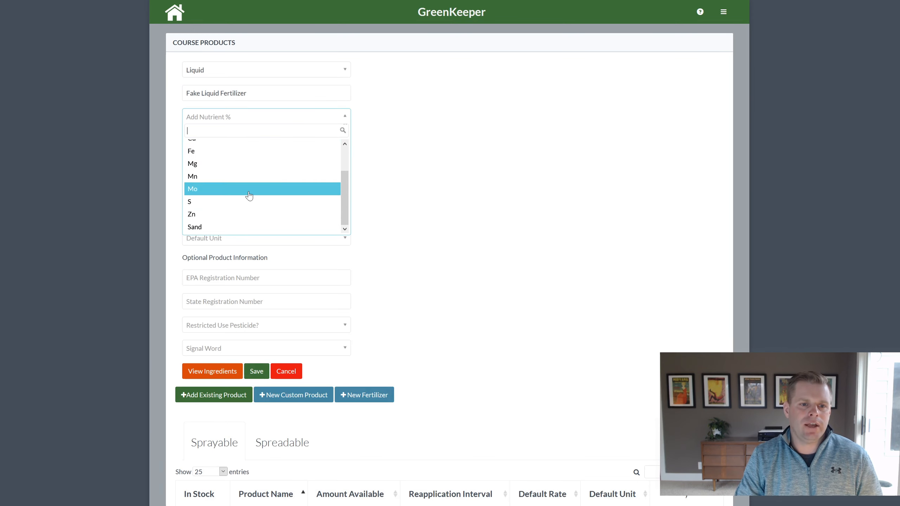
pyautogui.scroll(3, 244, 173)
pyautogui.click(237, 184)
pyautogui.press('Tab')
pyautogui.write('12')
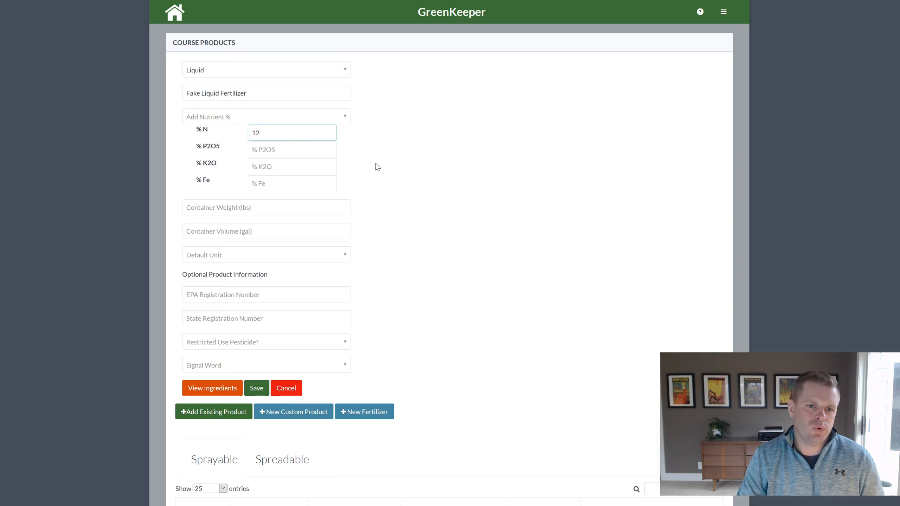
pyautogui.press('Tab')
pyautogui.write('2')
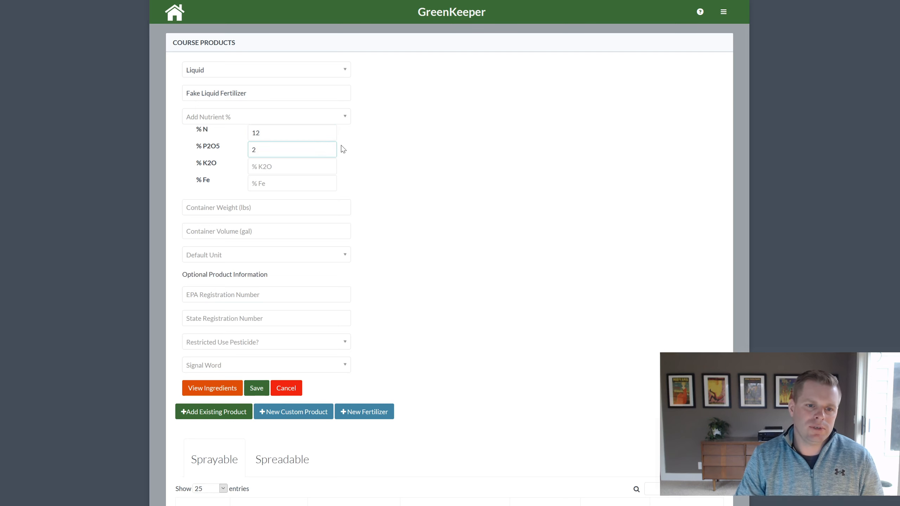
pyautogui.press('Tab')
pyautogui.write('6')
pyautogui.press('Tab')
pyautogui.write('1')
pyautogui.click(453, 199)
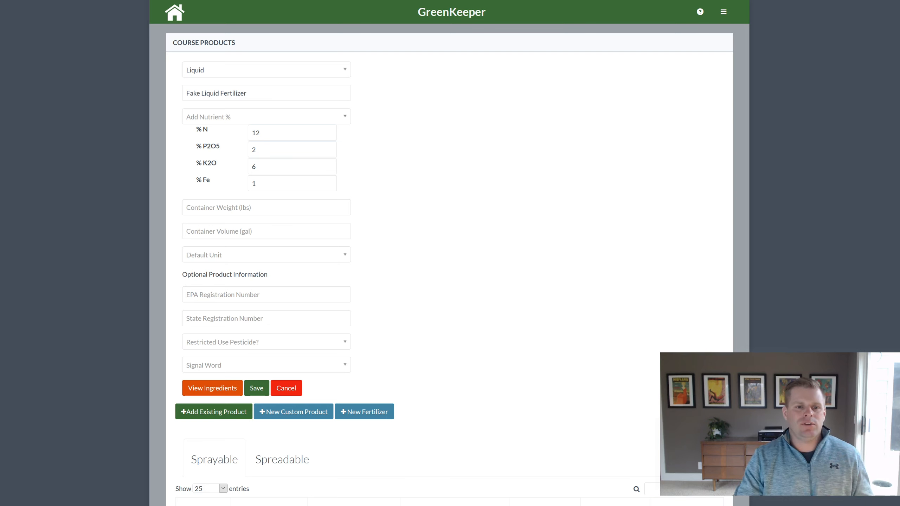
# Set the container weight to 10.8 lb and volume to 1 gal
pyautogui.click(225, 228)
pyautogui.write('2.5')
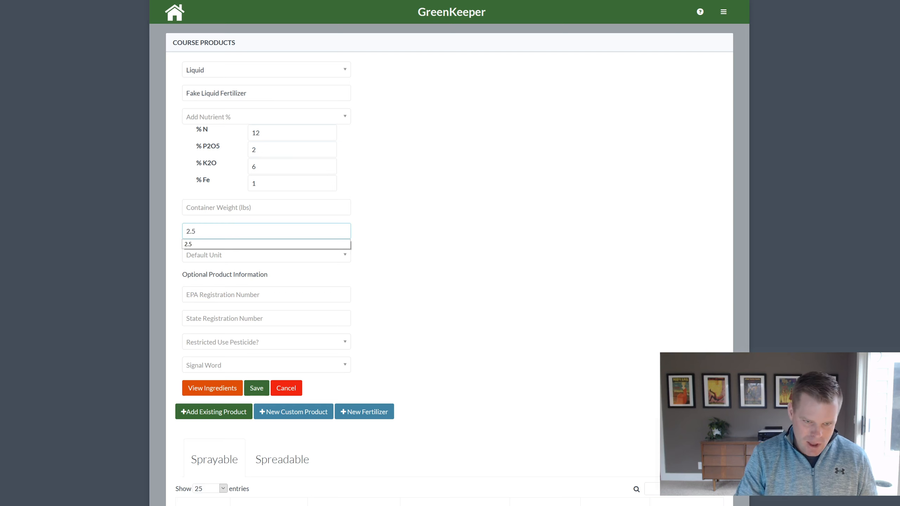
pyautogui.click(464, 245)
pyautogui.click(269, 211)
pyautogui.write('29')
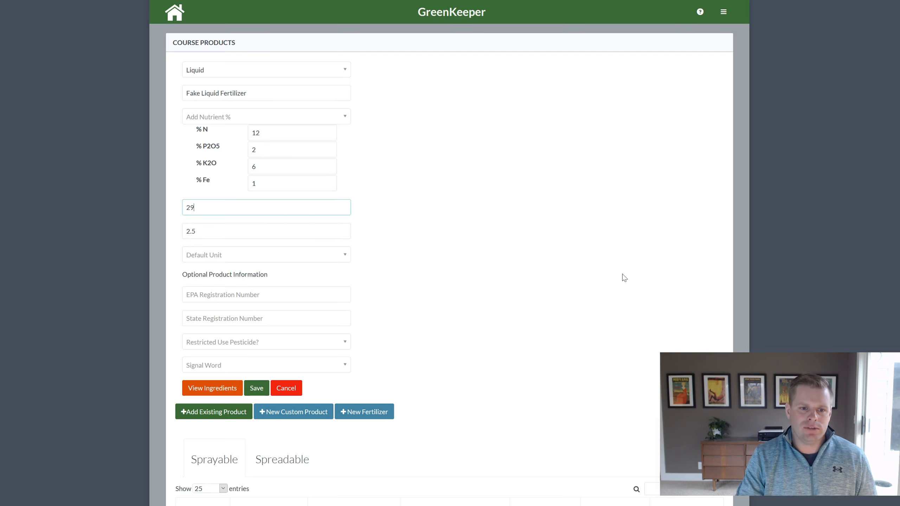
pyautogui.click(584, 282)
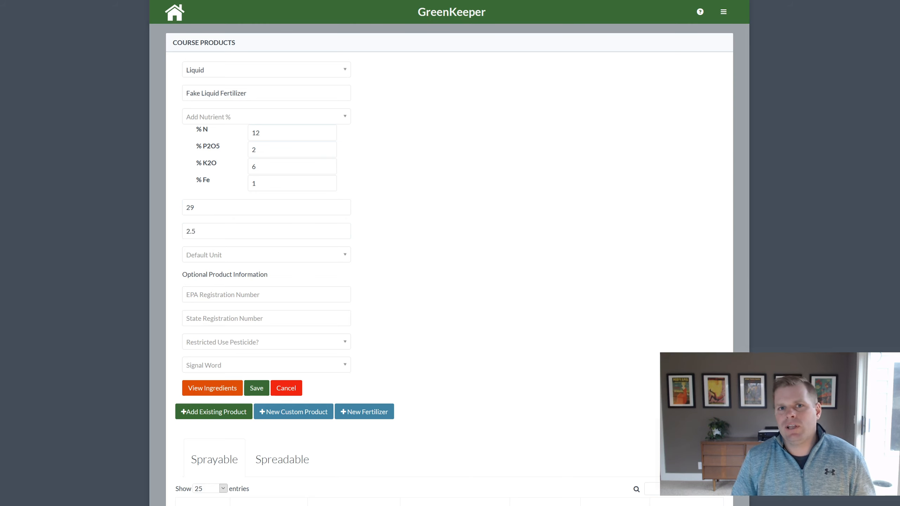
pyautogui.doubleClick(187, 207)
pyautogui.write('10')
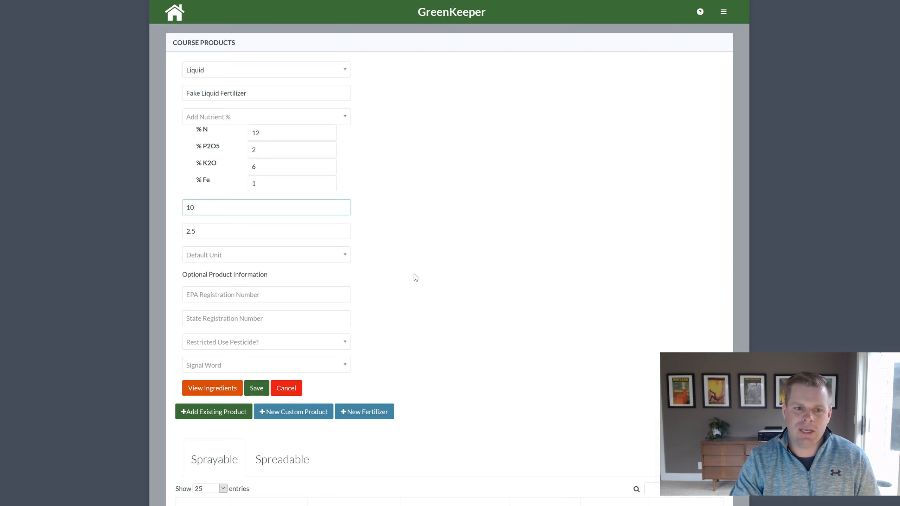
pyautogui.write('.8')
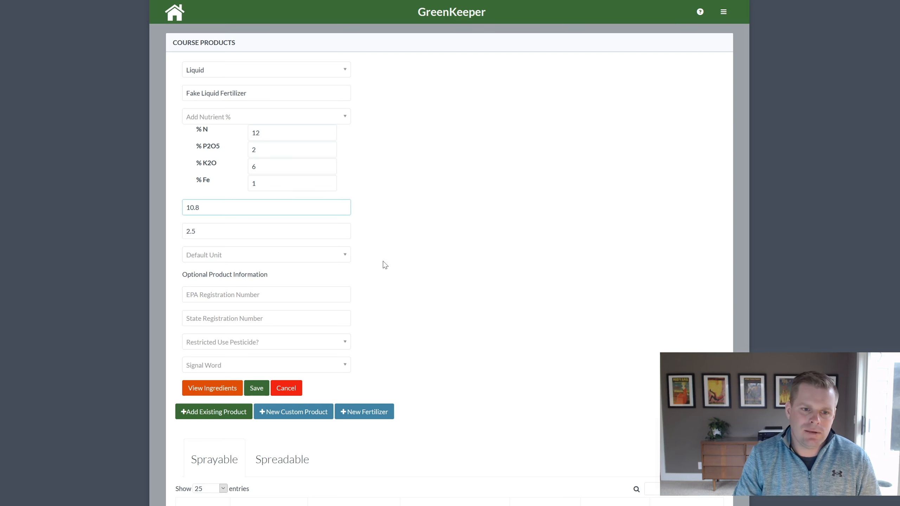
pyautogui.moveTo(219, 233); pyautogui.dragTo(158, 228)
pyautogui.write('1')
pyautogui.click(504, 237)
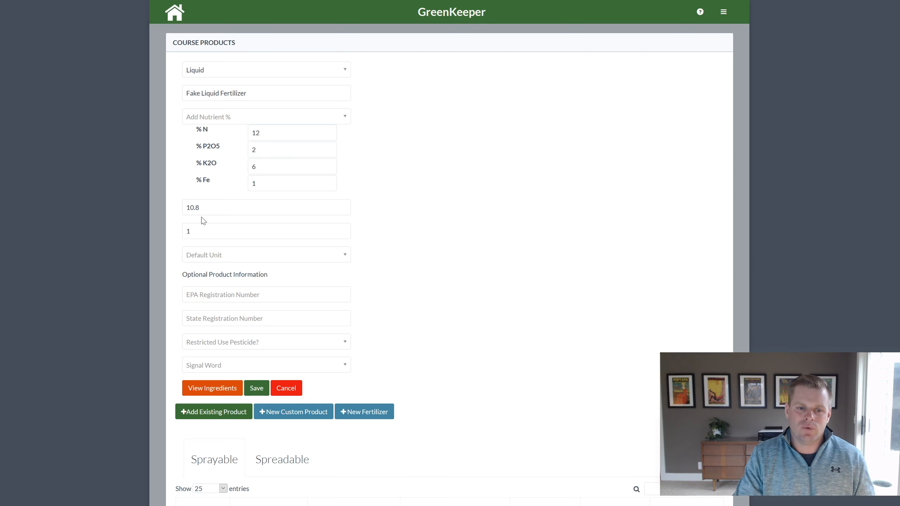
# Set the default unit to Fluid Oz per 1000 Square Feet and save the fertilizer
pyautogui.click(212, 262)
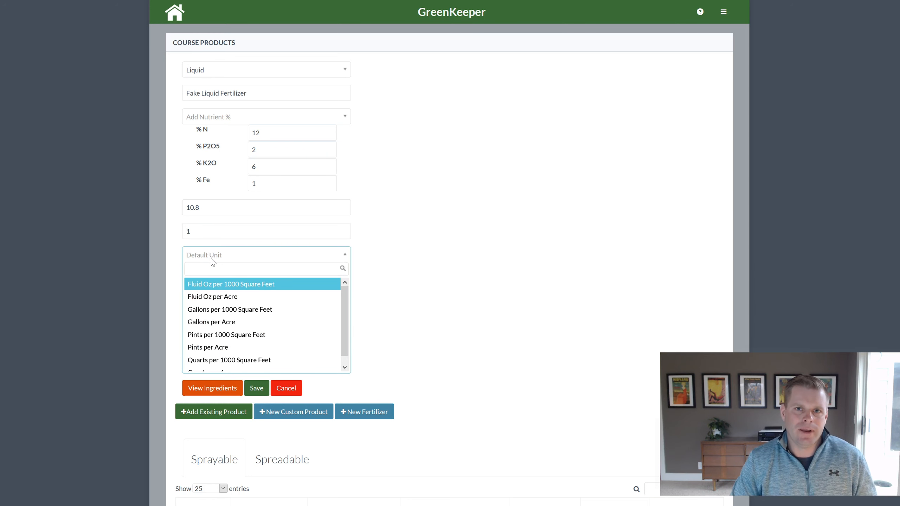
pyautogui.click(219, 286)
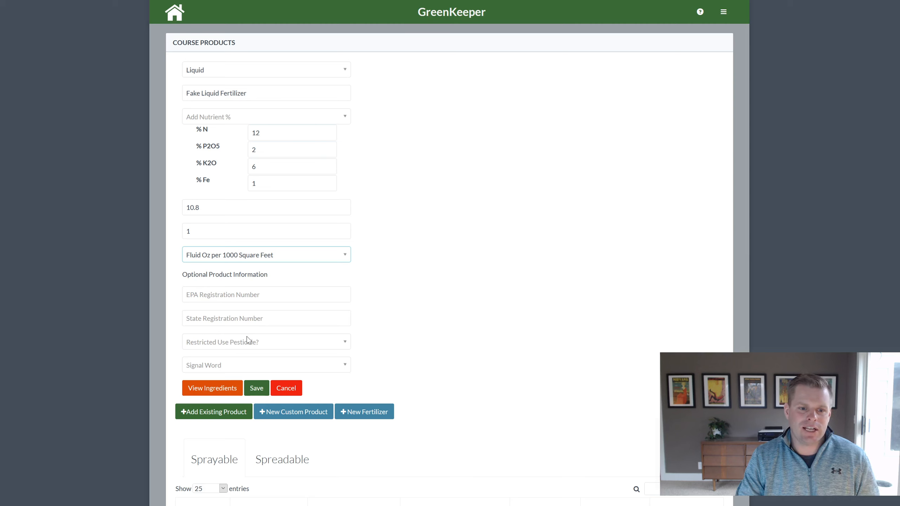
pyautogui.click(217, 388)
pyautogui.click(485, 75)
pyautogui.click(485, 71)
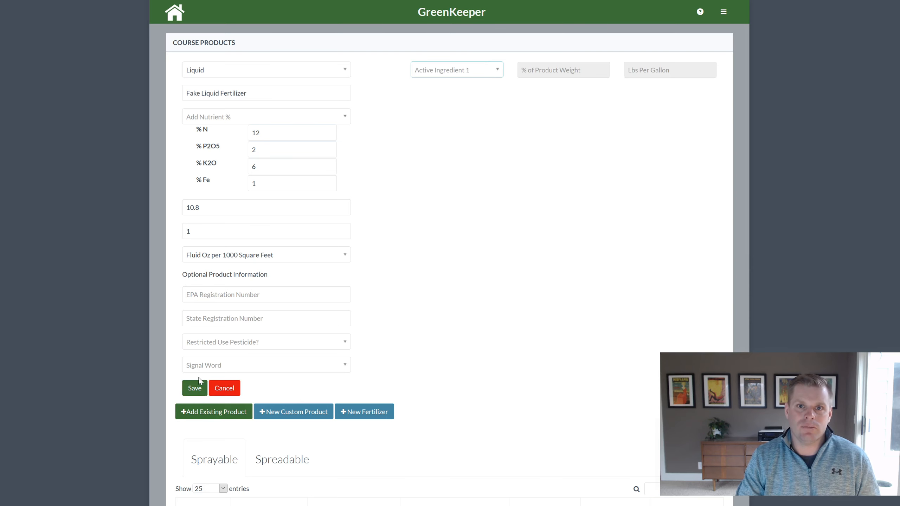
pyautogui.click(191, 389)
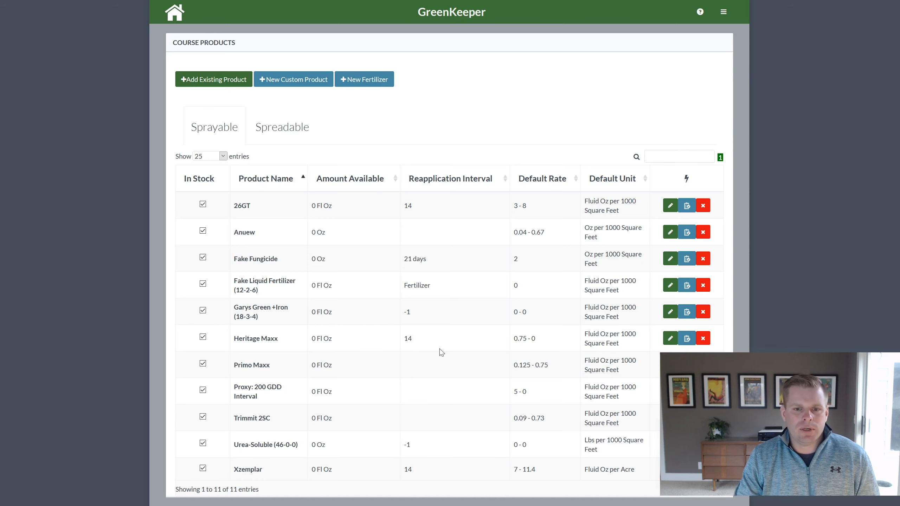
# Reload the page so Fake Liquid Fertilizer (12-2-6) shows among the eleven products
pyautogui.click(58, 1)
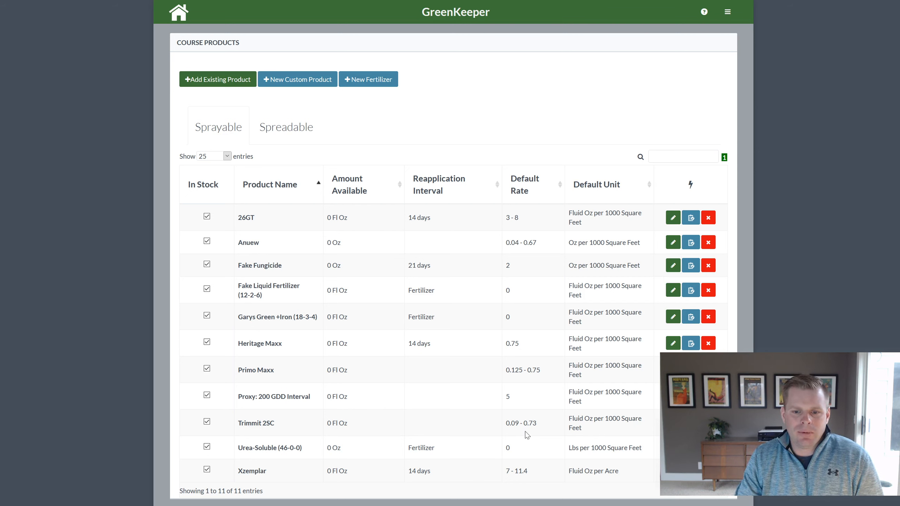
pyautogui.moveTo(804, 362); pyautogui.dragTo(44, 377)
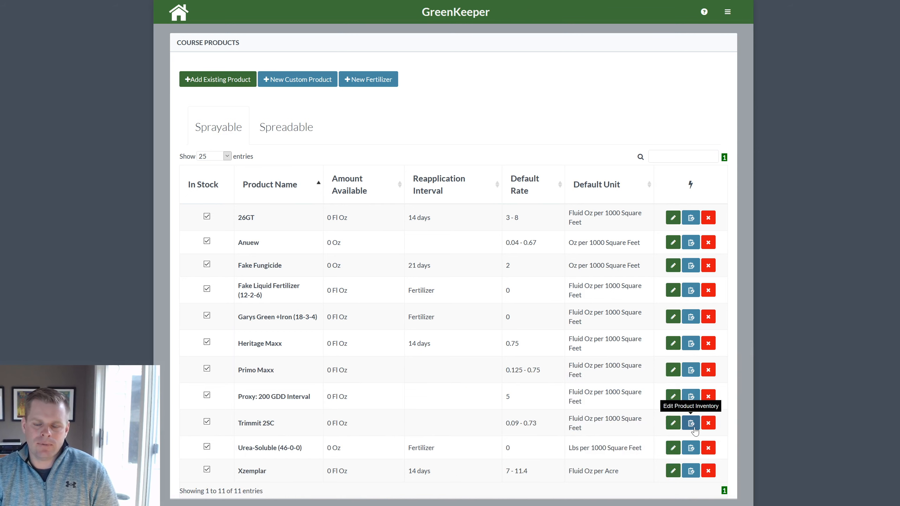
# Edit Trimmit 2SC to use Fluid Oz per Acre with a default rate of 10, and save
pyautogui.click(674, 423)
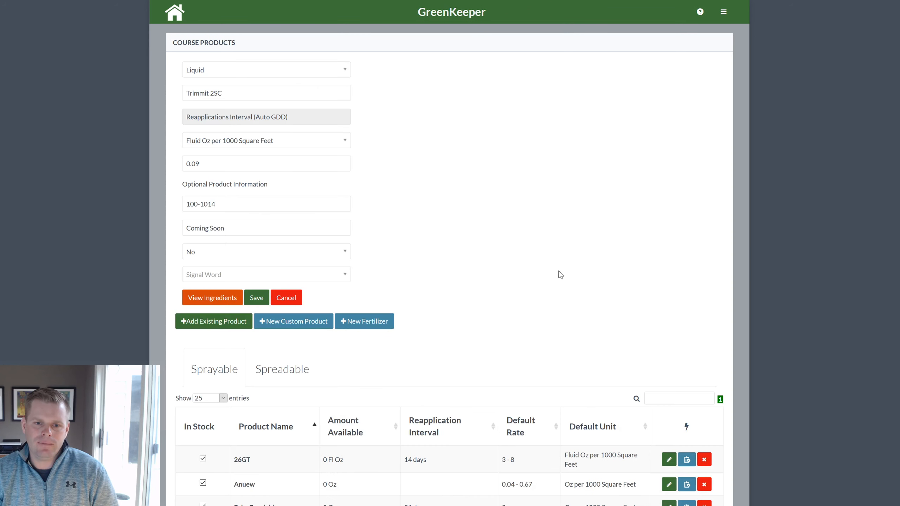
pyautogui.click(250, 142)
pyautogui.click(241, 181)
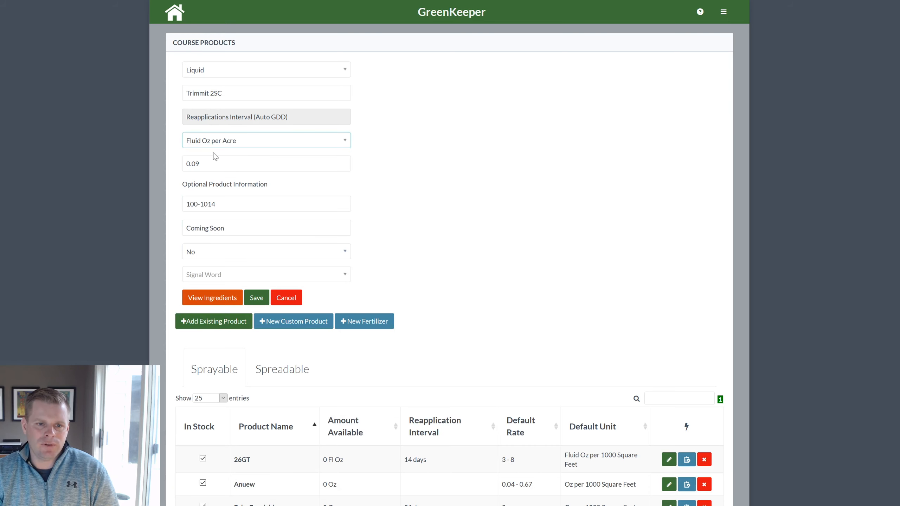
pyautogui.press('Tab')
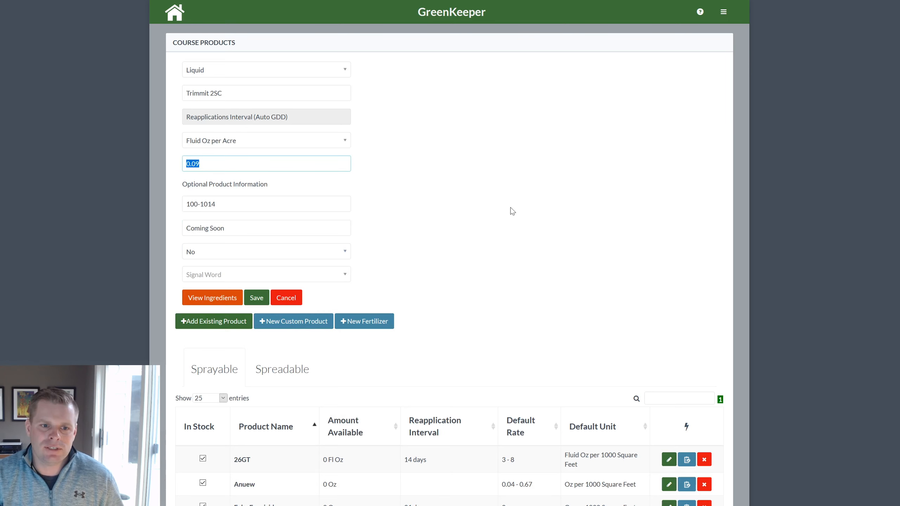
pyautogui.write('10')
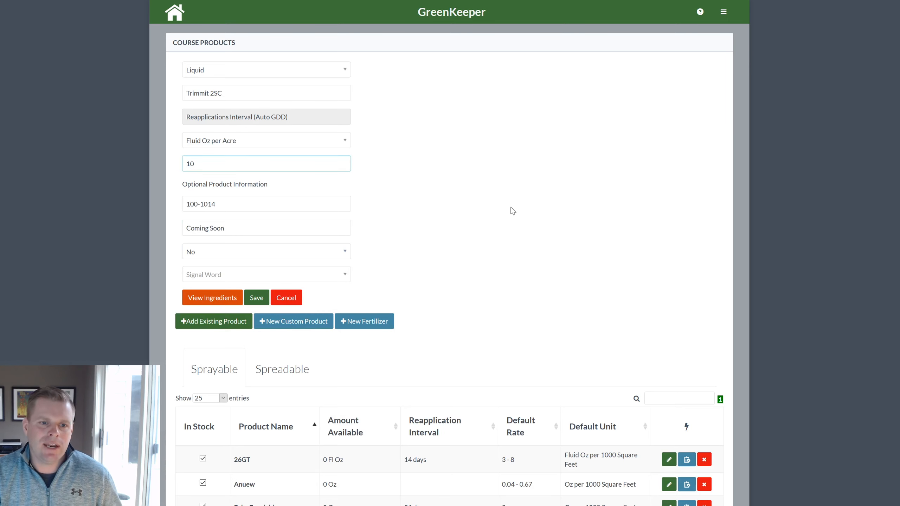
pyautogui.click(511, 209)
pyautogui.click(257, 298)
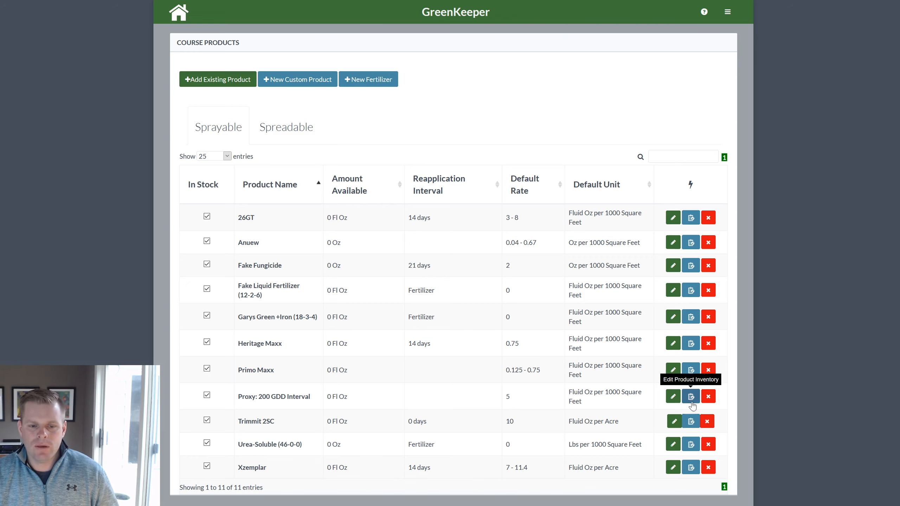
# Replace Primo Maxx's 0.125 rate with 6 Fluid Oz per Acre and save
pyautogui.click(673, 372)
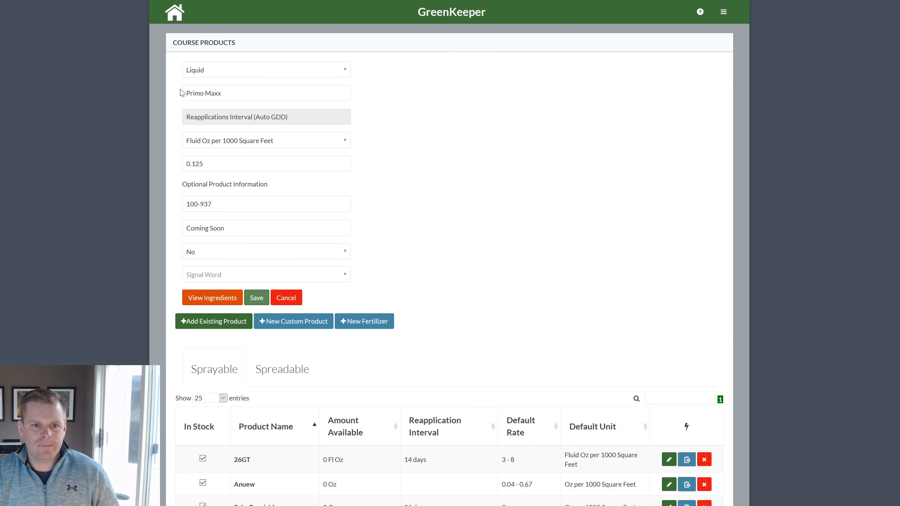
pyautogui.moveTo(195, 162); pyautogui.dragTo(159, 161)
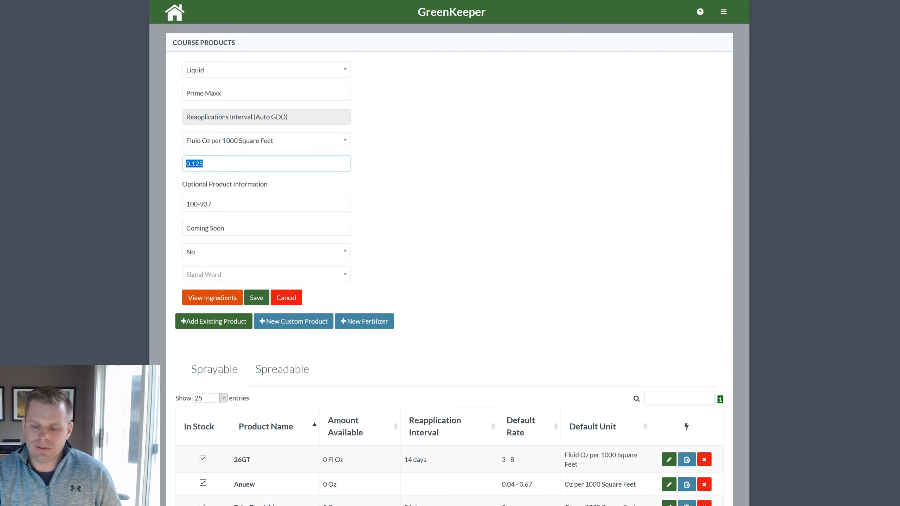
pyautogui.click(160, 161)
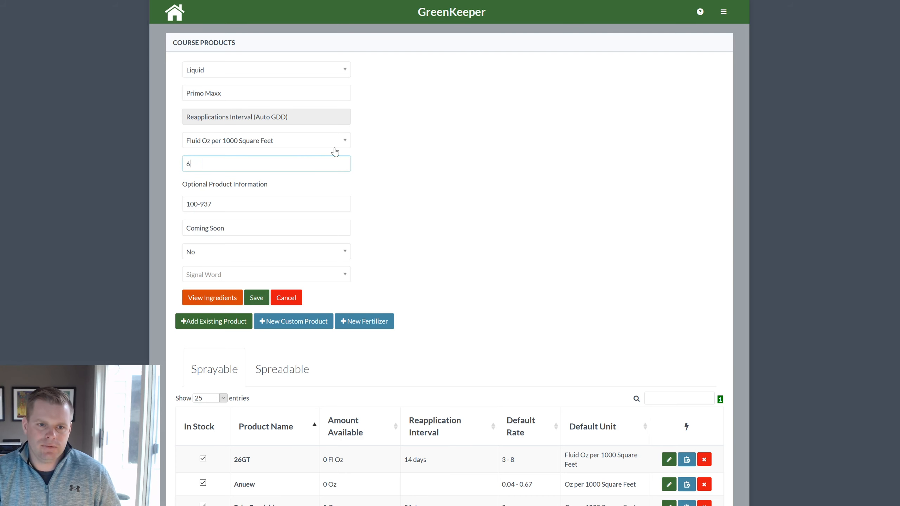
pyautogui.click(321, 139)
pyautogui.click(273, 182)
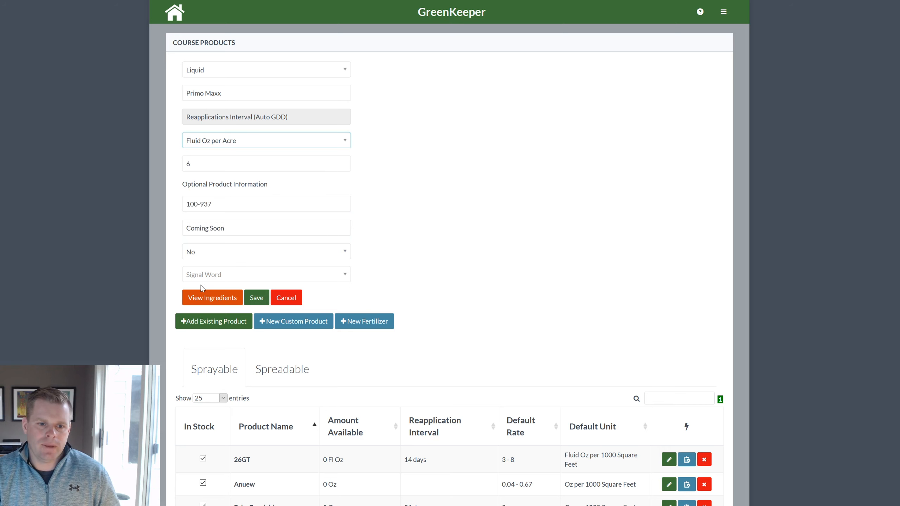
pyautogui.click(257, 299)
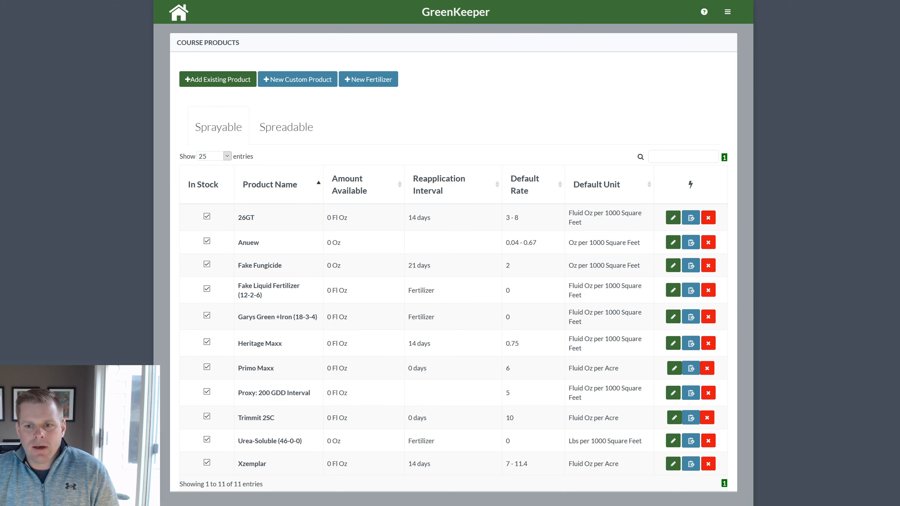
# In 26GT's inventory, enter 2.5-gallon packages, 2 per case, and 10 cases
pyautogui.click(691, 218)
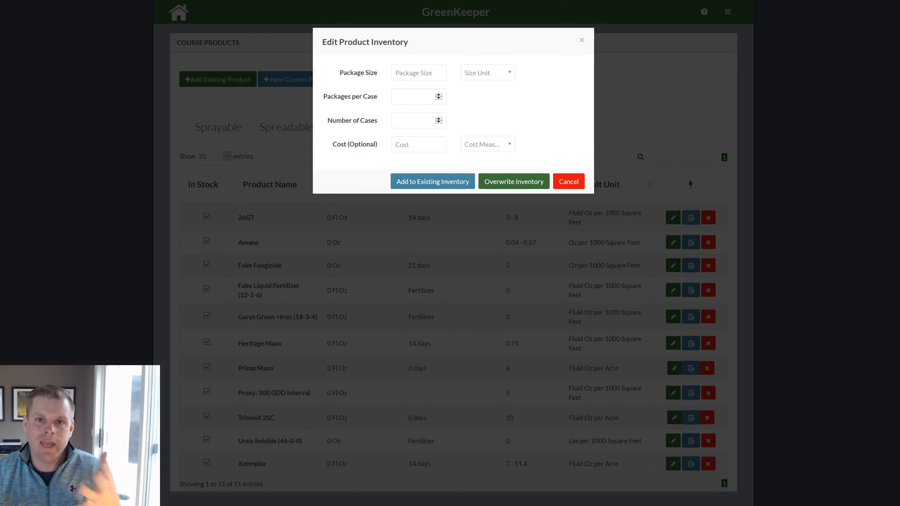
pyautogui.click(428, 72)
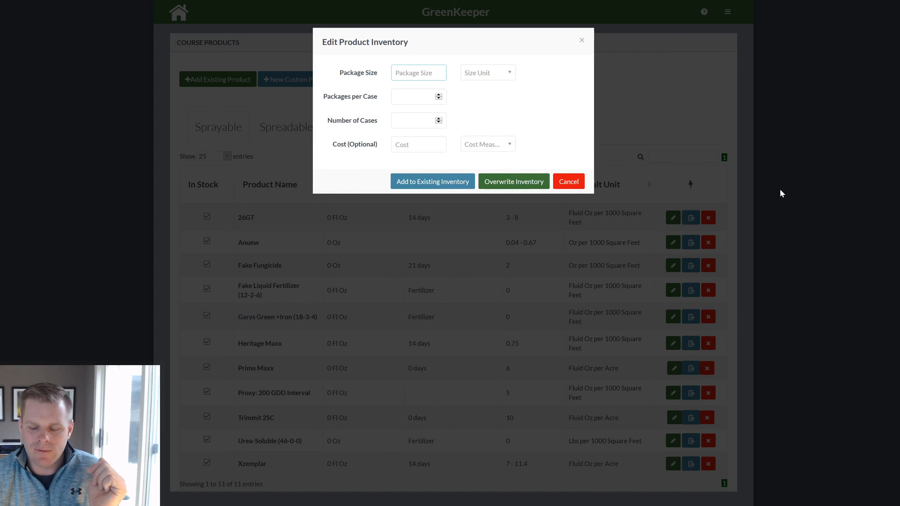
pyautogui.write('2.5')
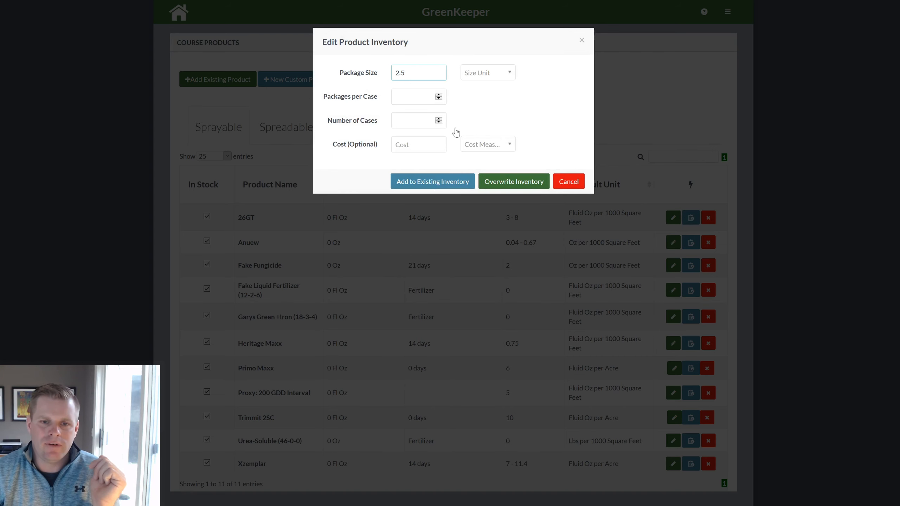
pyautogui.click(477, 72)
pyautogui.click(477, 114)
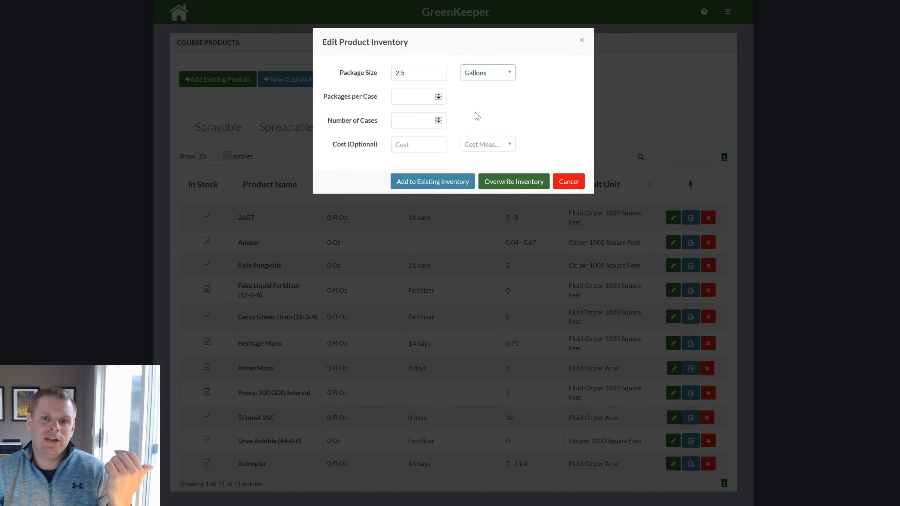
pyautogui.click(404, 96)
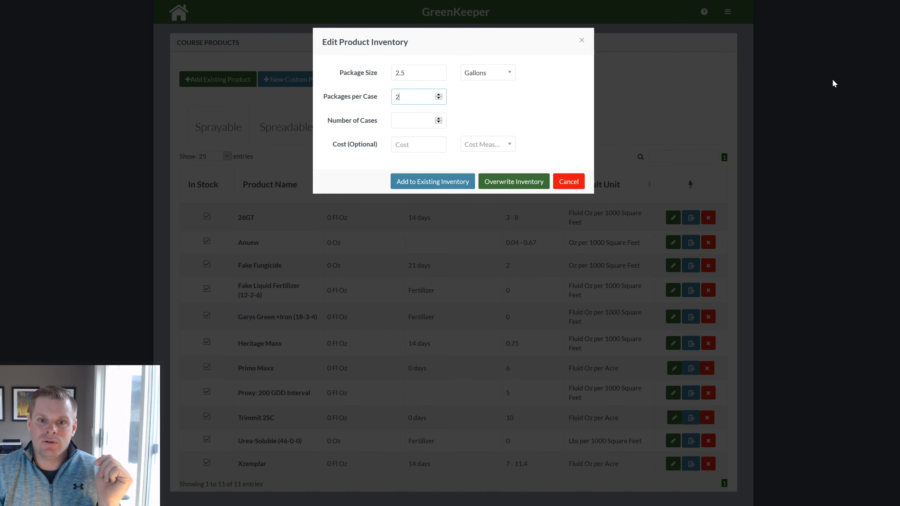
pyautogui.click(424, 123)
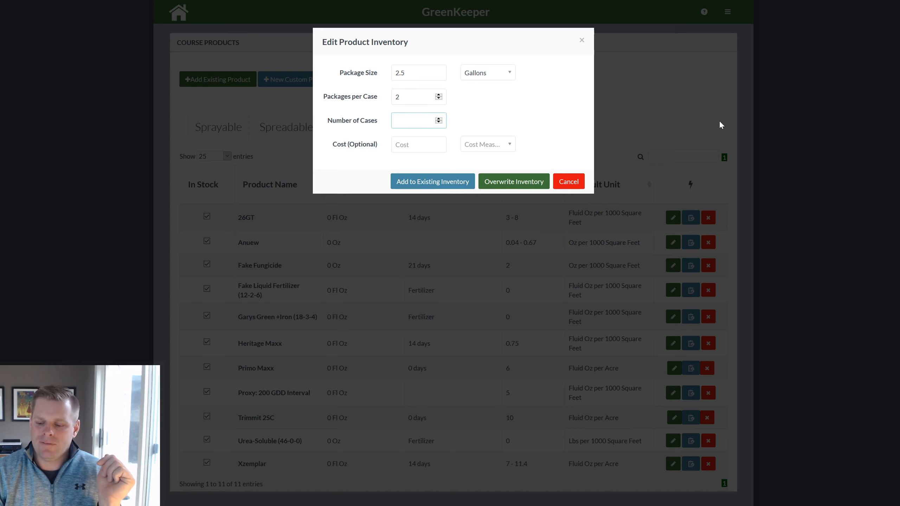
pyautogui.write('10')
# Set the cost to 500 Per Case and overwrite 26GT's inventory, giving 50 Gal
pyautogui.click(414, 144)
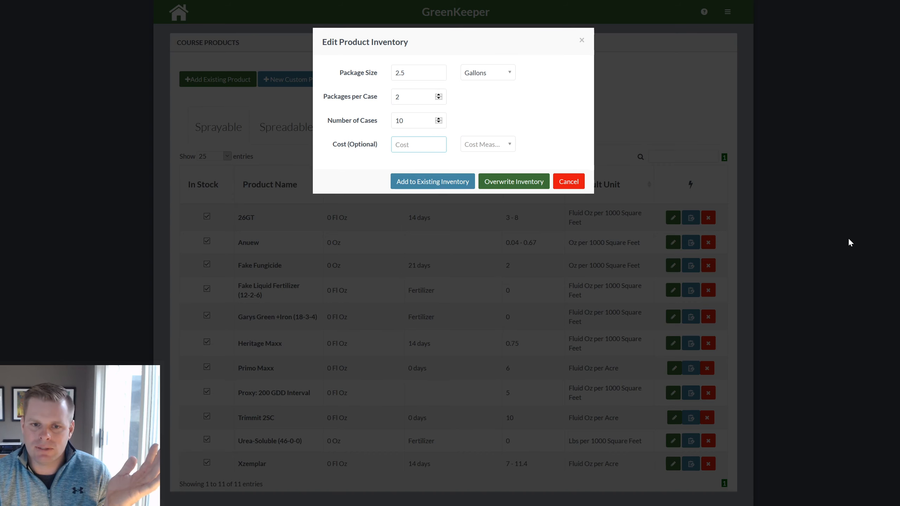
pyautogui.write('500')
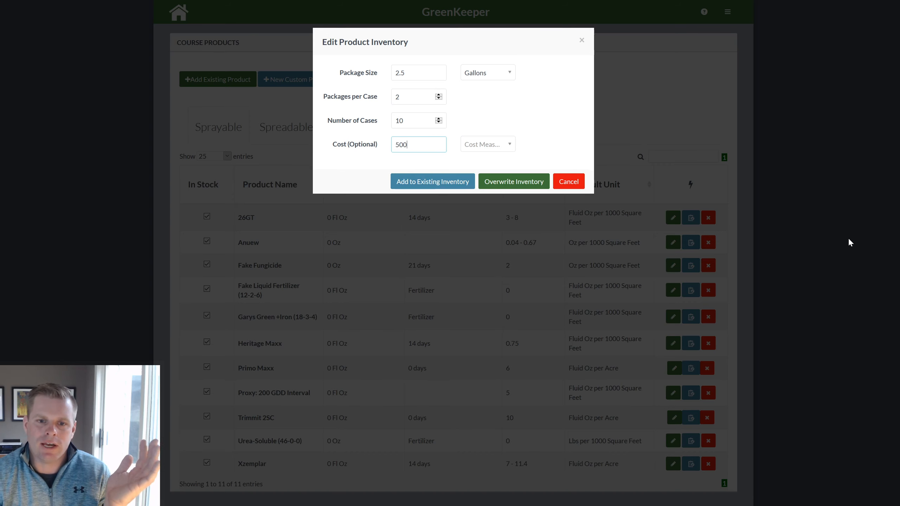
pyautogui.click(500, 143)
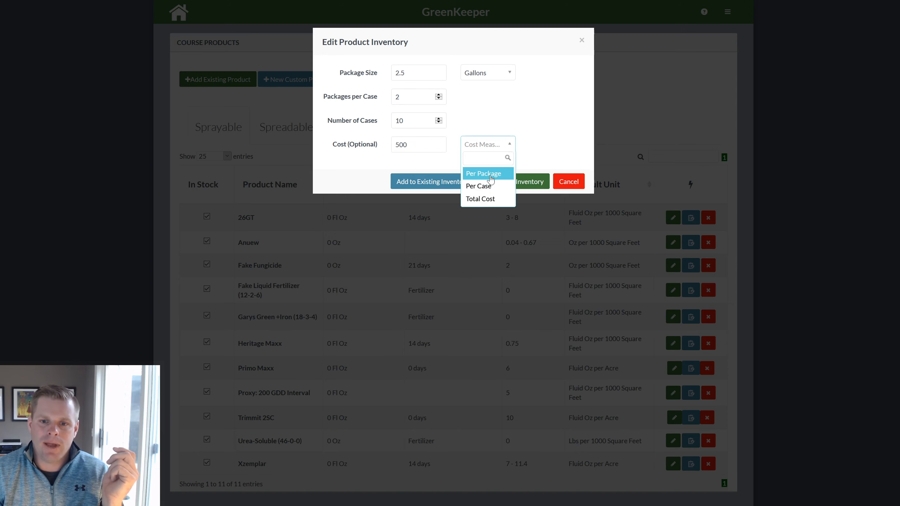
pyautogui.click(488, 191)
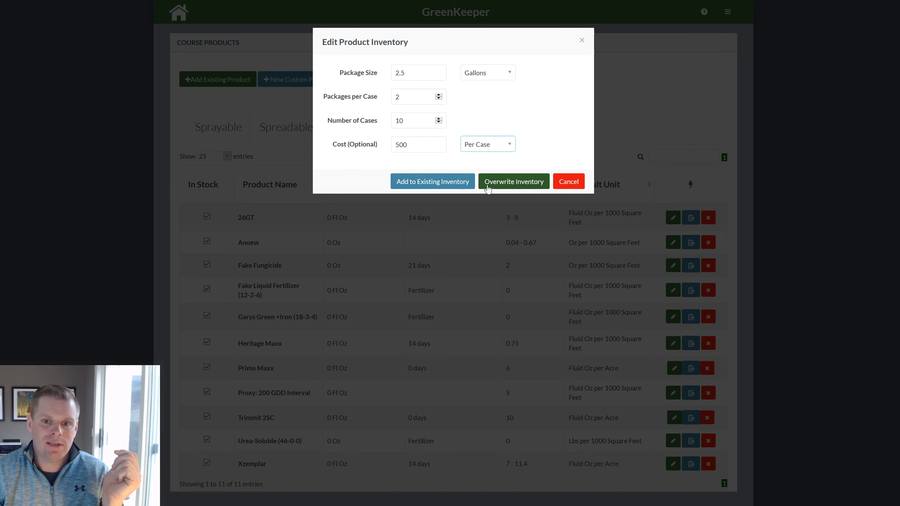
pyautogui.click(477, 145)
pyautogui.click(496, 186)
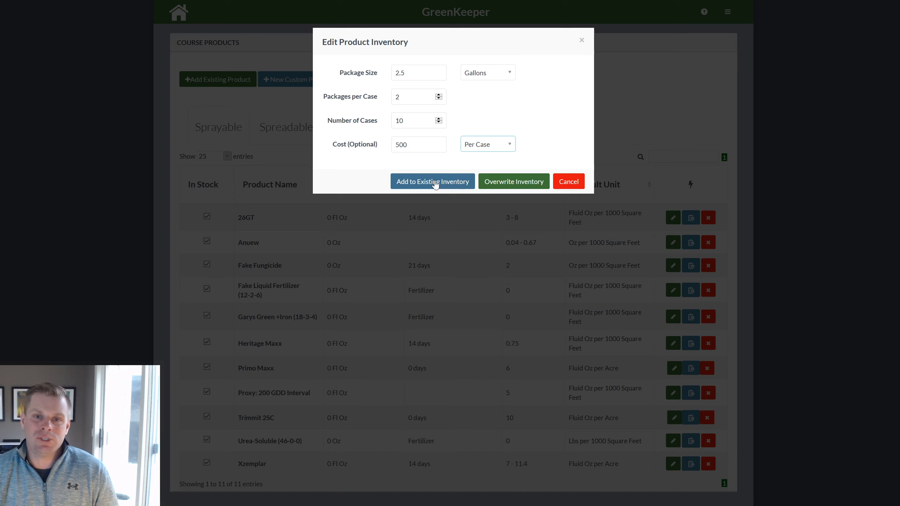
pyautogui.click(515, 184)
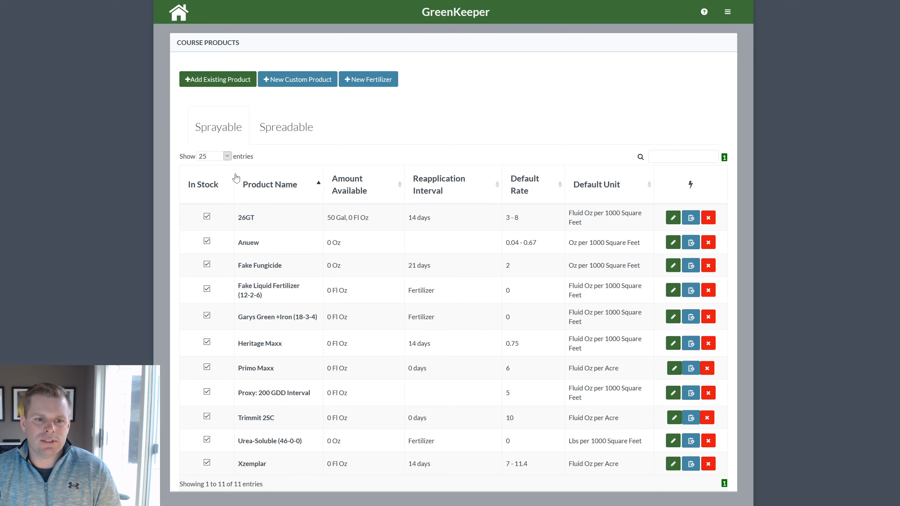
# Keep 25 entries per page and toggle In Stock off and on for 26GT, Anuew, Fake Fungicide
pyautogui.click(226, 156)
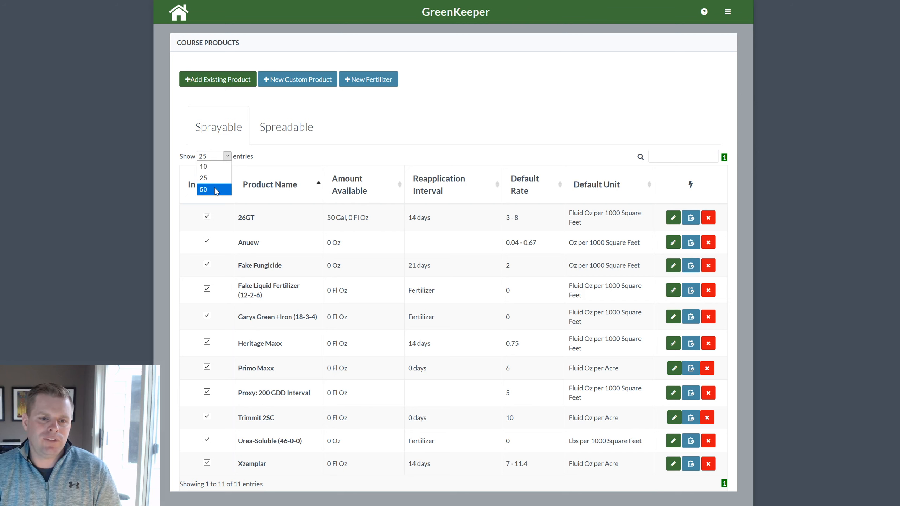
pyautogui.click(209, 178)
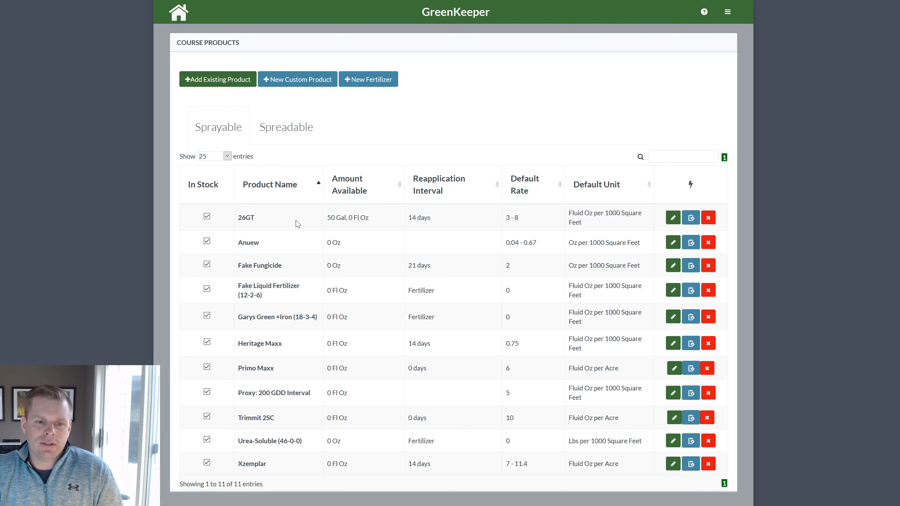
pyautogui.click(208, 218)
pyautogui.click(206, 243)
pyautogui.click(207, 264)
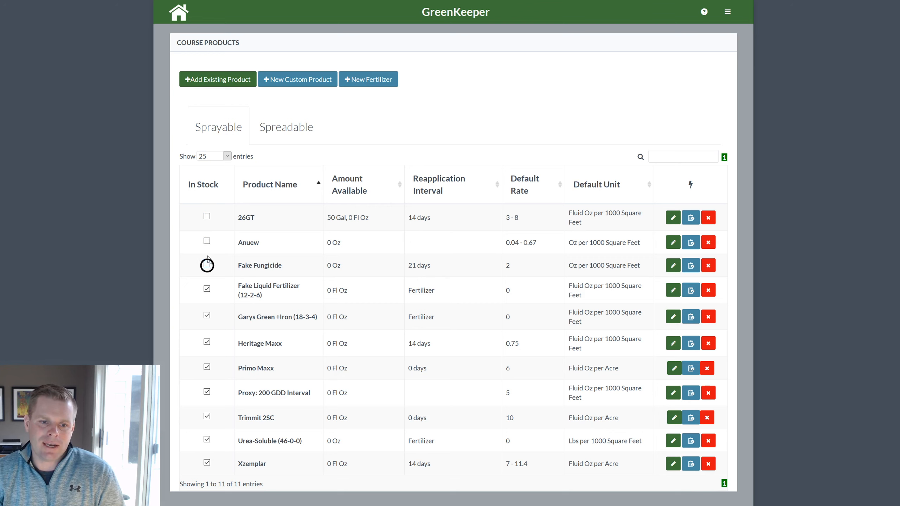
pyautogui.click(208, 217)
pyautogui.click(207, 266)
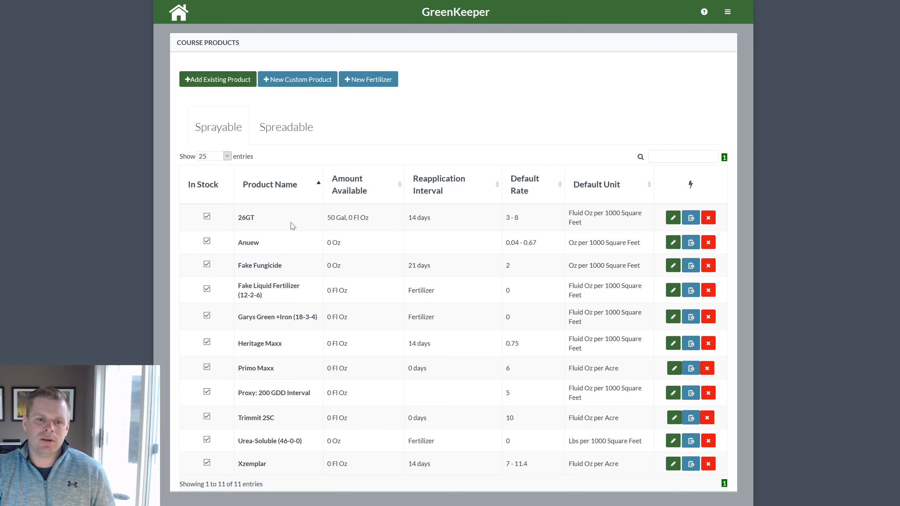
# Re-check Anuew's In Stock box so all products stay in stock, then go home
pyautogui.click(206, 217)
pyautogui.click(207, 241)
pyautogui.click(208, 216)
pyautogui.click(206, 242)
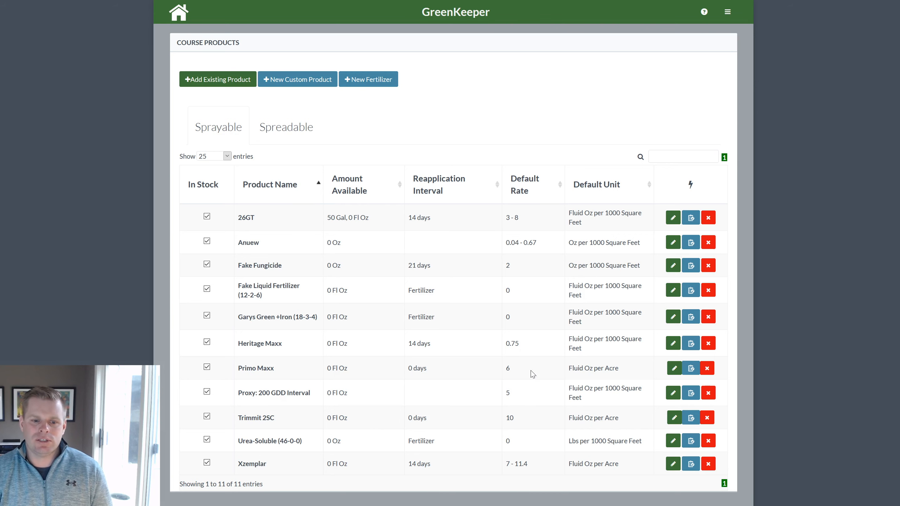
pyautogui.click(173, 15)
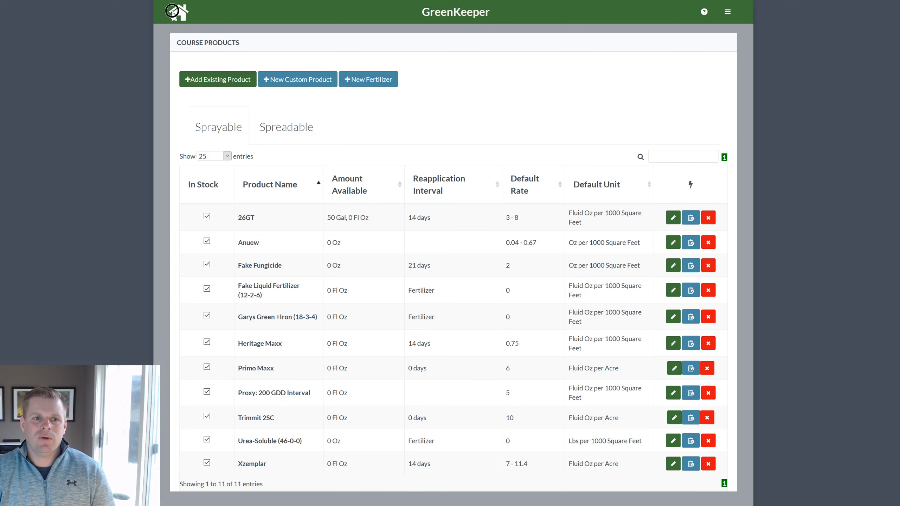